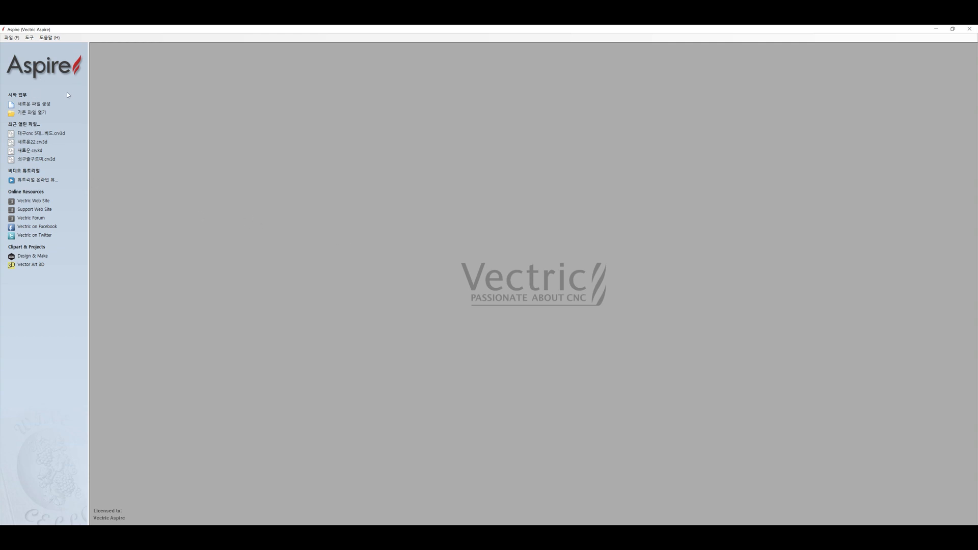
Create a new job 360 mm wide, 215 mm high and 30 mm thick, in millimetres with a centred XY origin
click(35, 104)
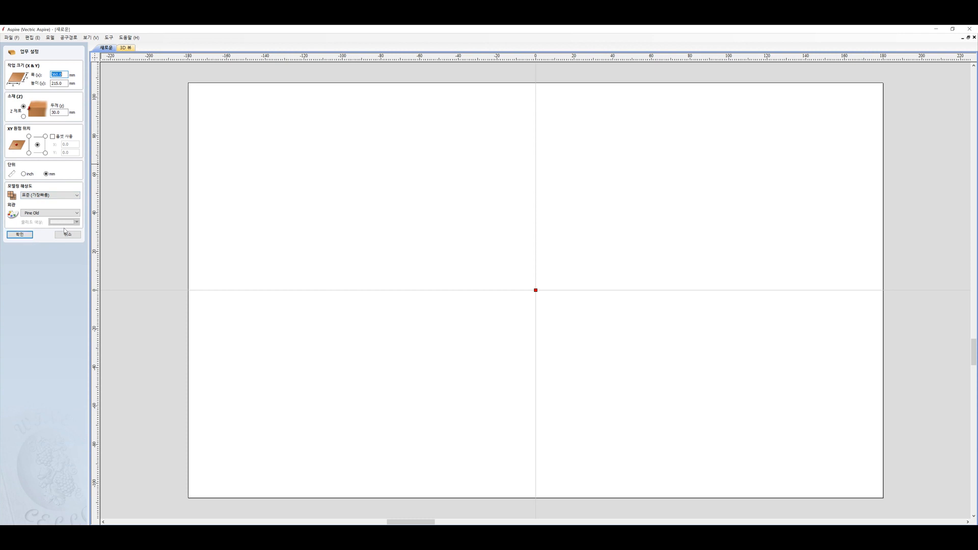
click(125, 48)
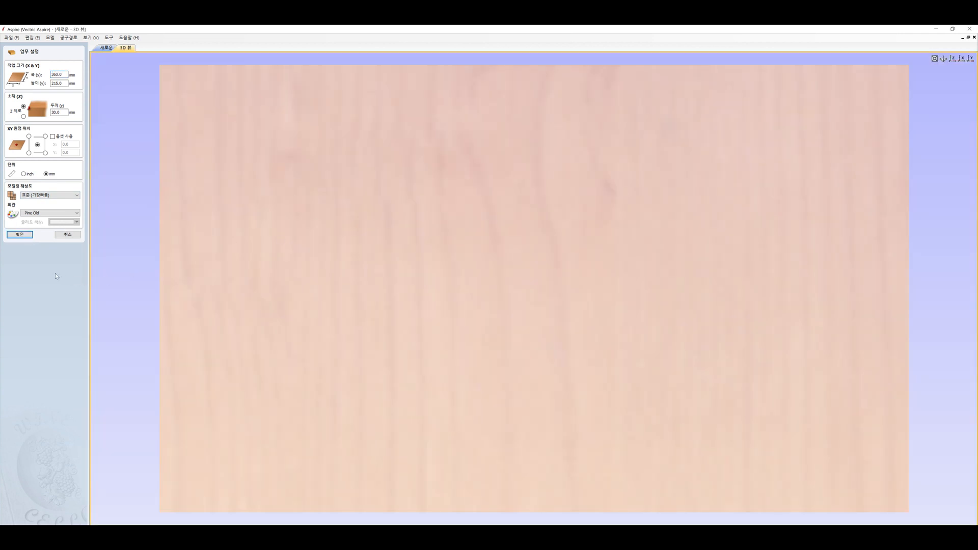
click(20, 235)
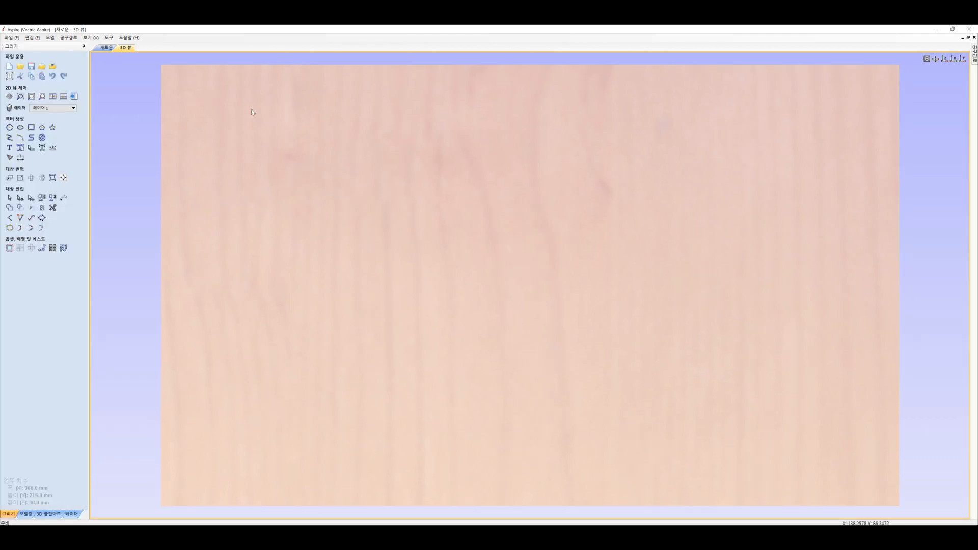
Import the dragon JPG image 용그림 from the desktop into the 2D view for tracing
click(106, 48)
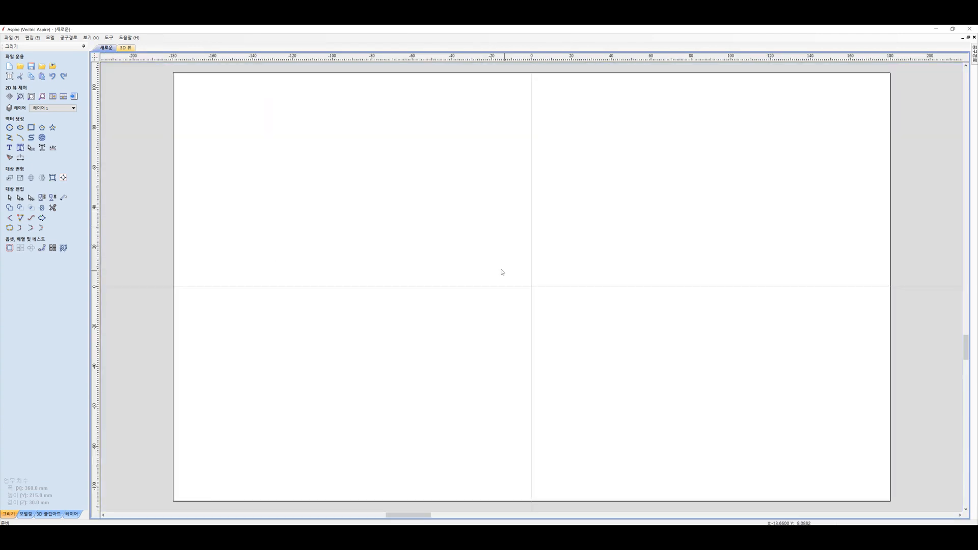
scroll(525, 295, down, 2)
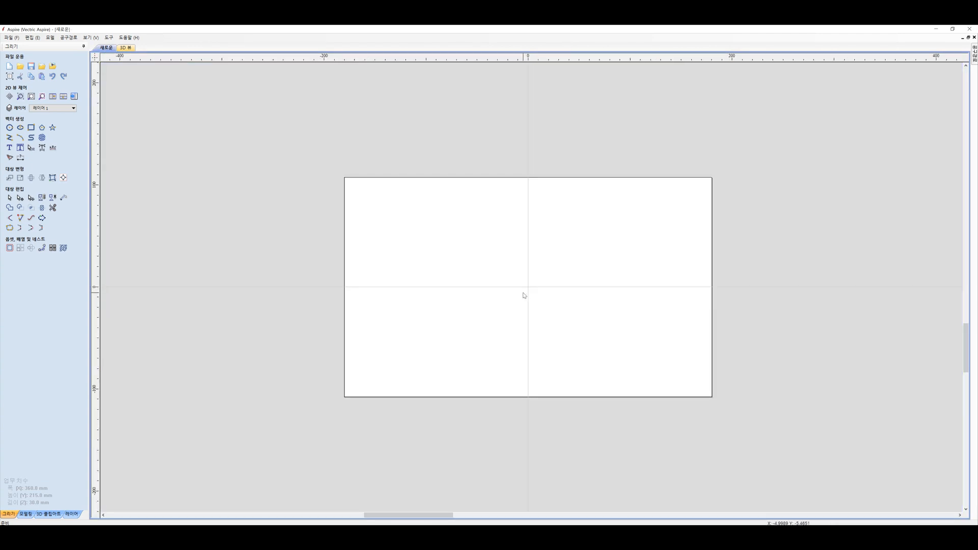
scroll(525, 295, up, 1)
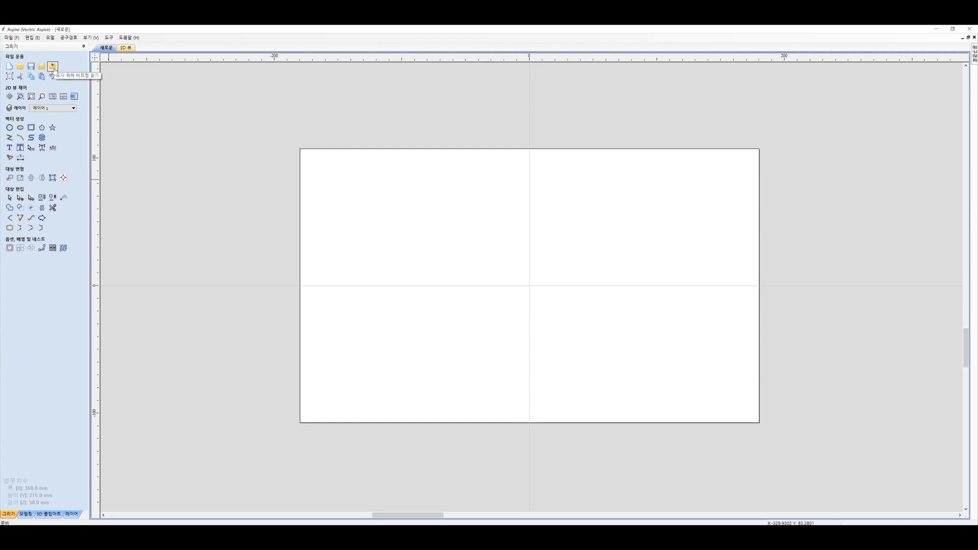
click(55, 67)
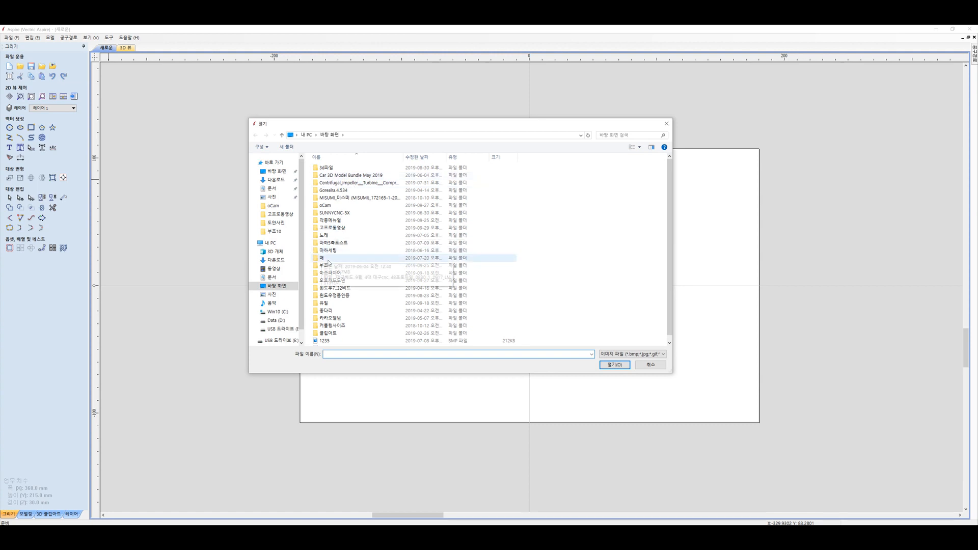
scroll(616, 252, down, 1)
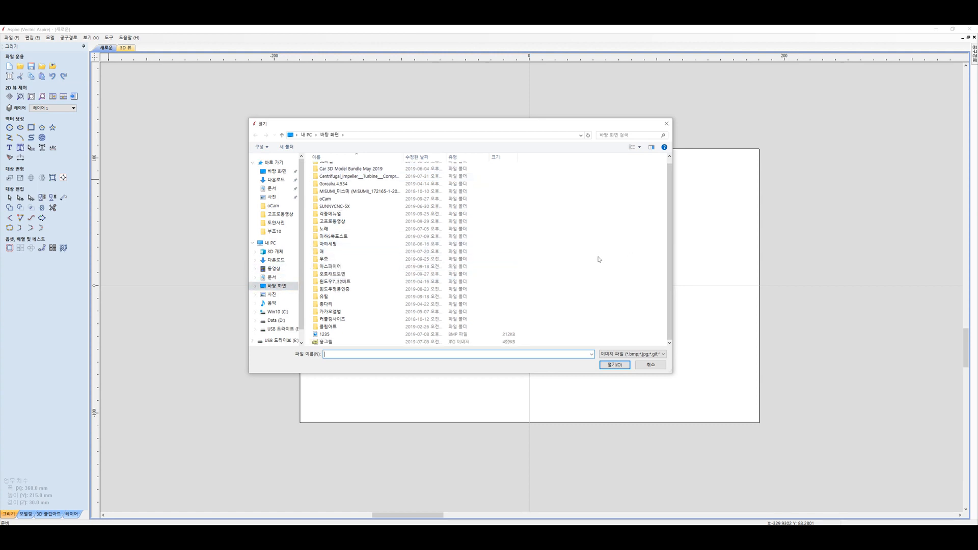
click(329, 342)
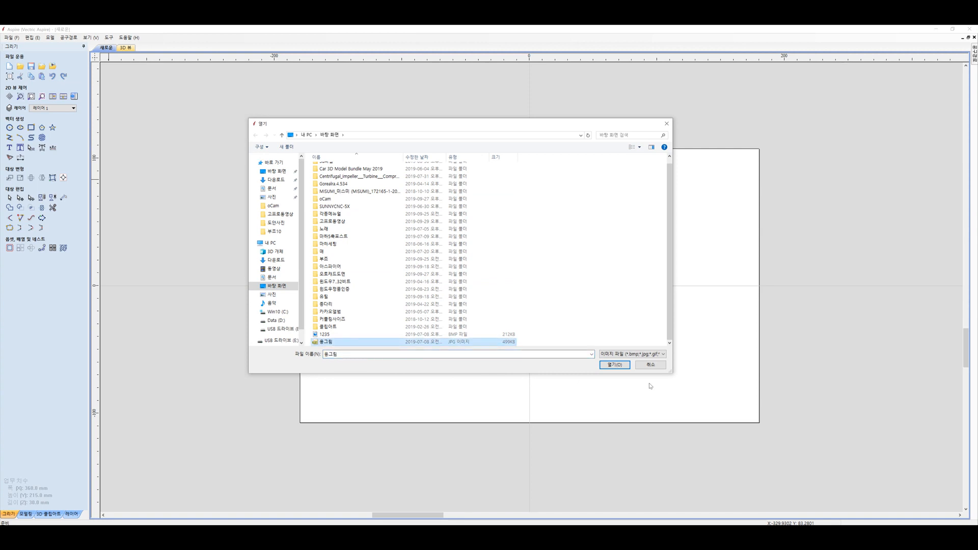
click(617, 366)
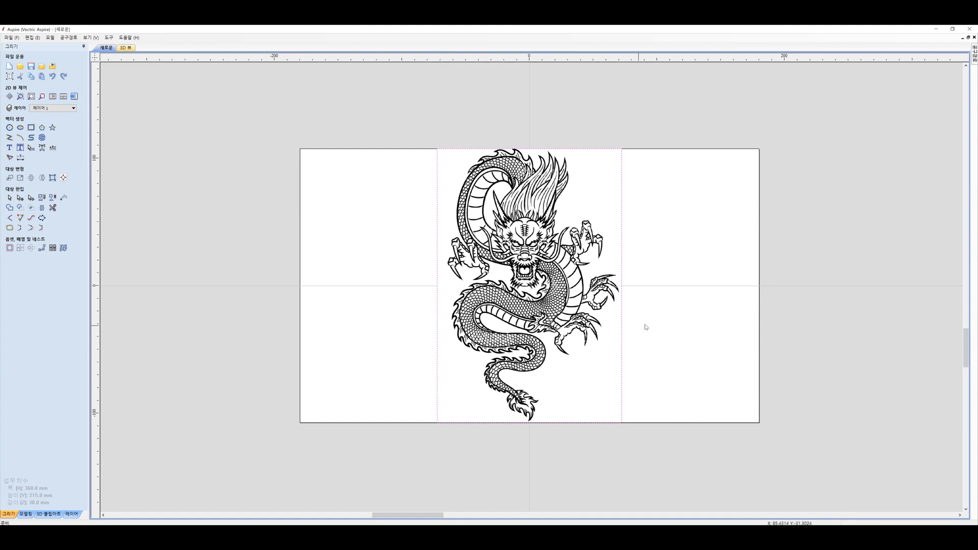
Start a black-and-white bitmap trace of the dragon image and set the trace threshold to 0.42
scroll(672, 321, down, 1)
scroll(677, 322, up, 1)
middle_drag(673, 322, 640, 308)
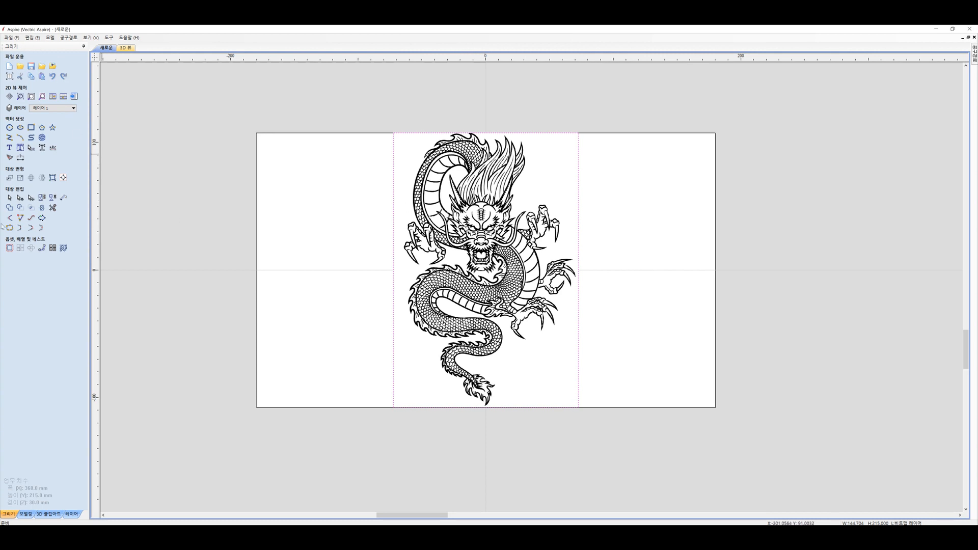
click(9, 159)
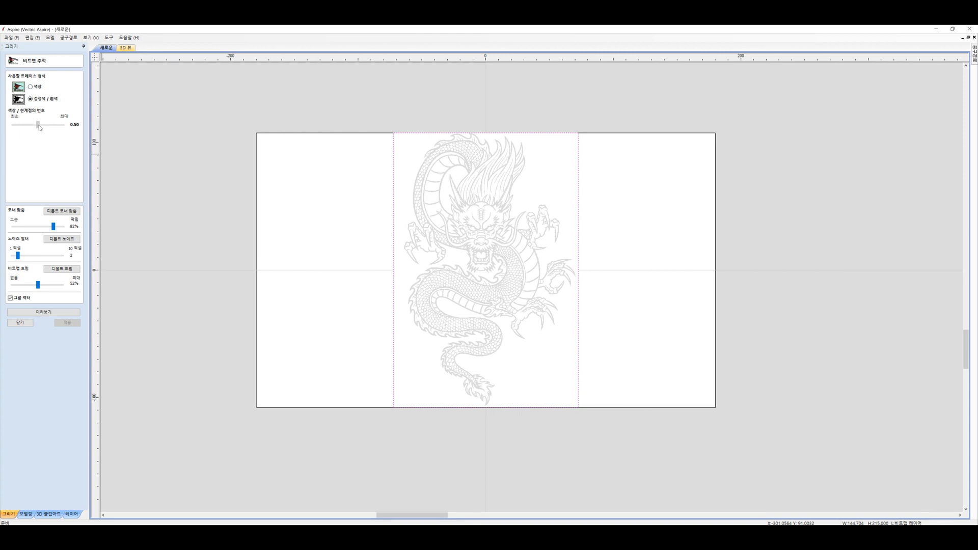
drag(40, 127, 64, 130)
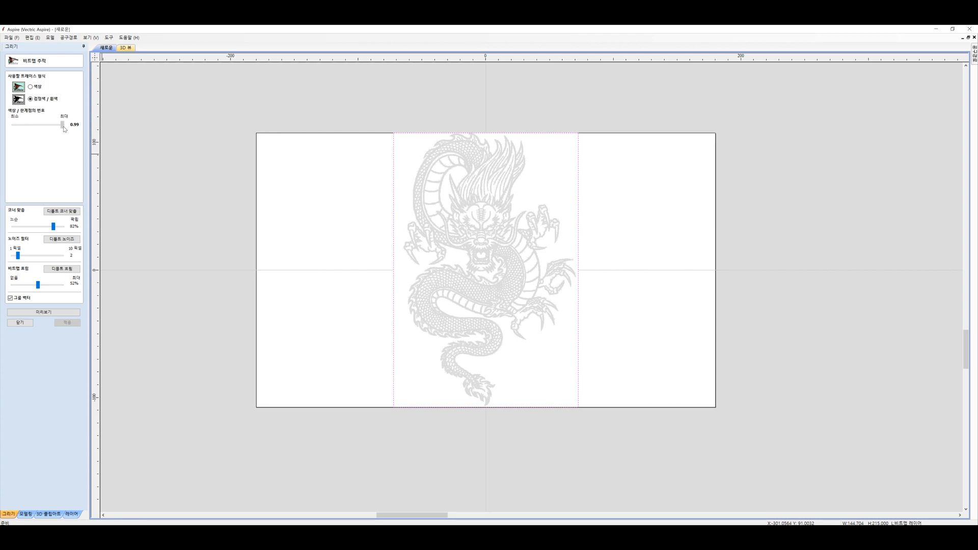
drag(64, 129, 13, 126)
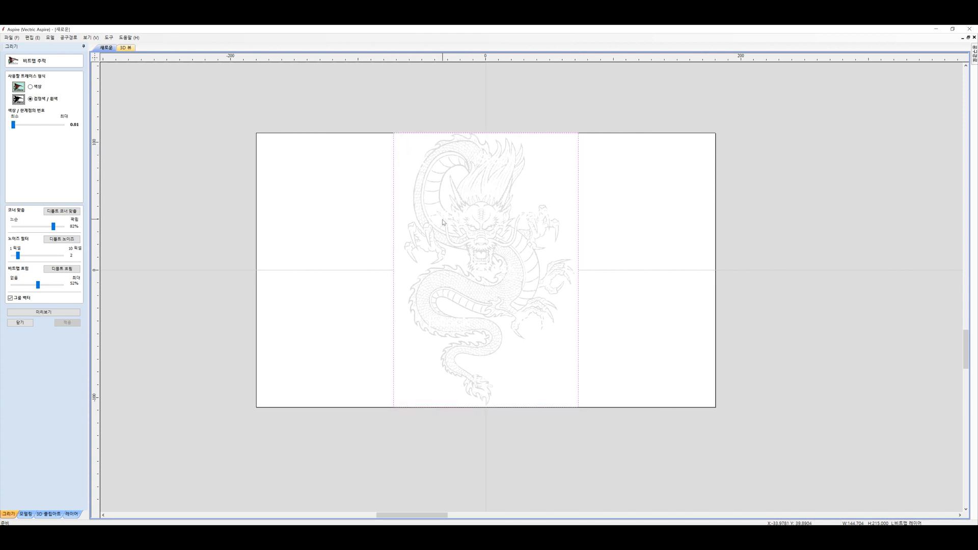
scroll(451, 212, up, 2)
scroll(452, 209, up, 1)
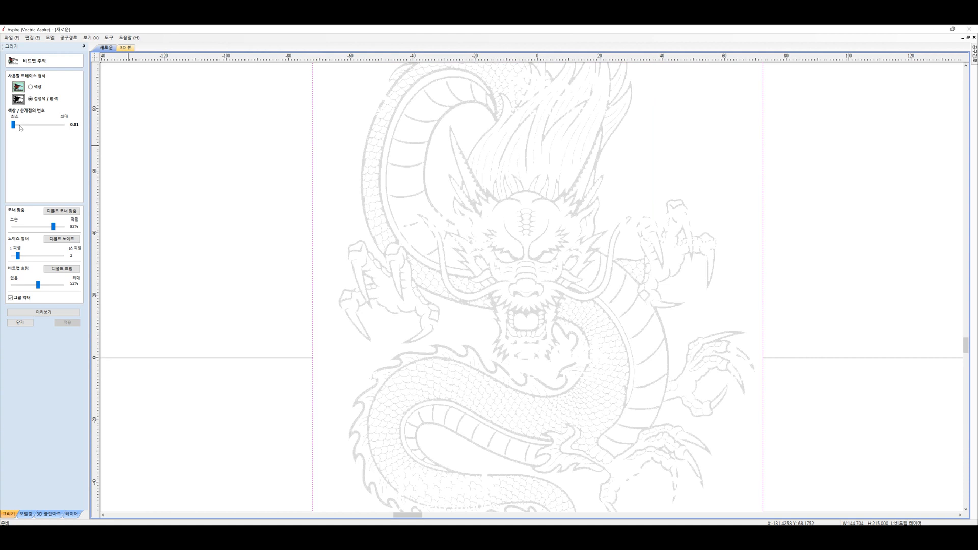
drag(15, 127, 31, 129)
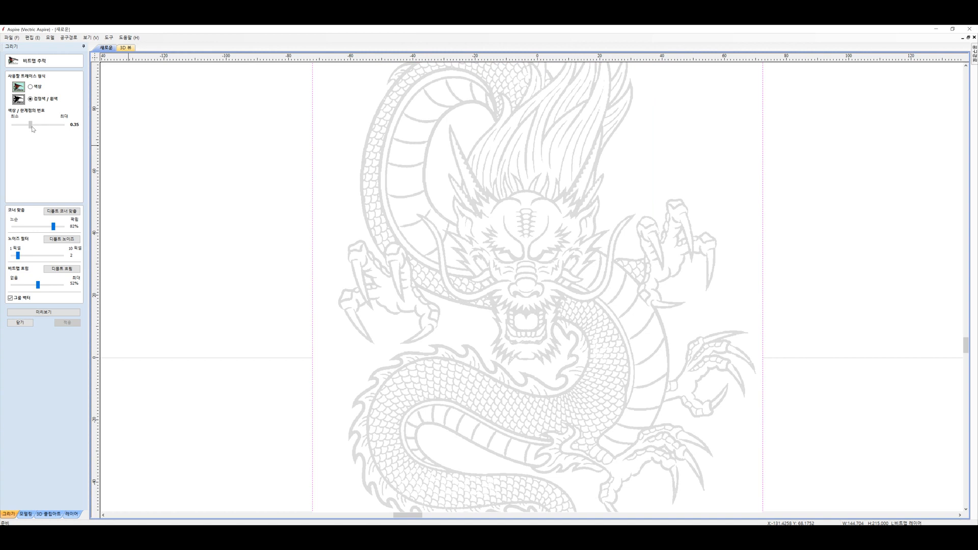
drag(32, 129, 35, 128)
scroll(261, 227, down, 2)
scroll(260, 227, down, 1)
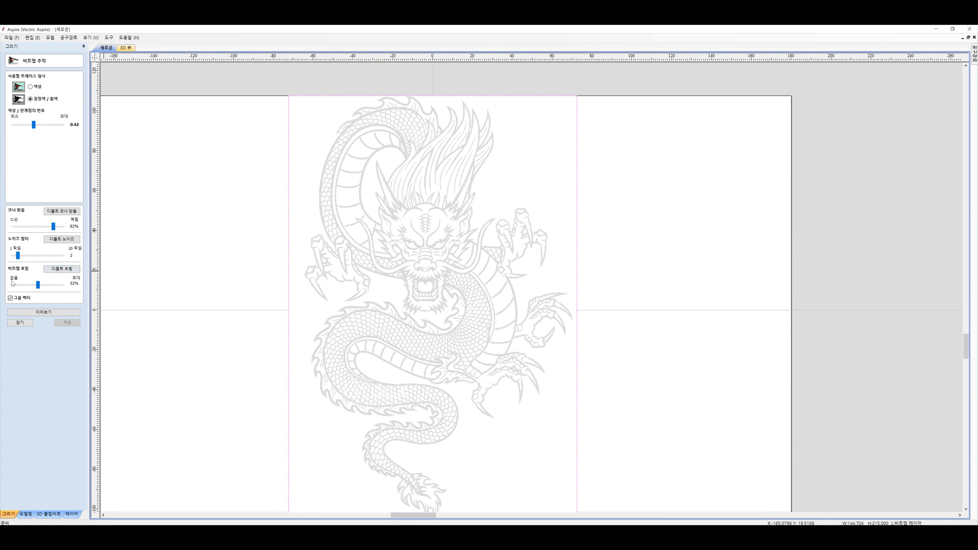
Trace the dragon into grouped vectors with bitmap fading at 28%, previewing the result before applying it
mouse_move(38, 289)
mouse_down()
mouse_move(64, 289)
mouse_move(12, 289)
mouse_move(27, 291)
mouse_up()
click(64, 311)
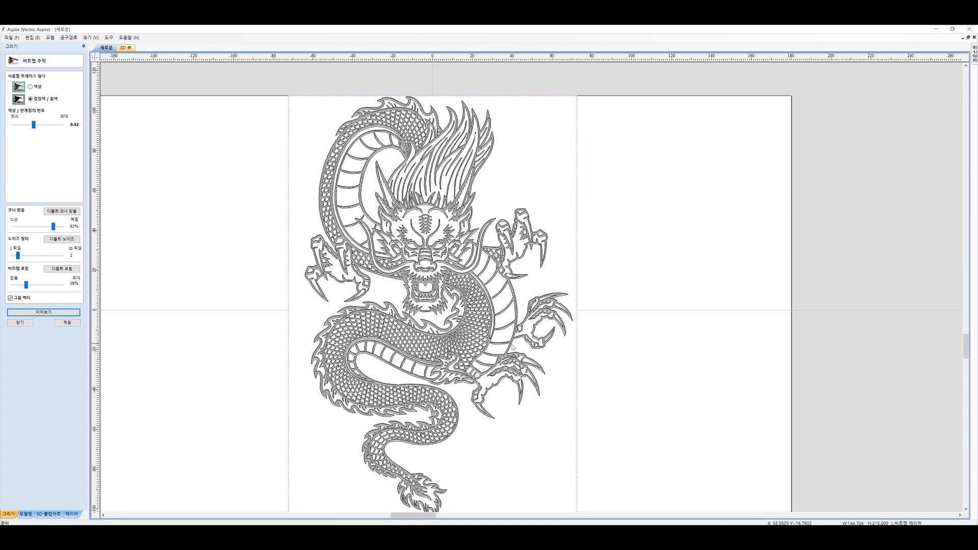
scroll(443, 311, up, 3)
scroll(465, 288, up, 2)
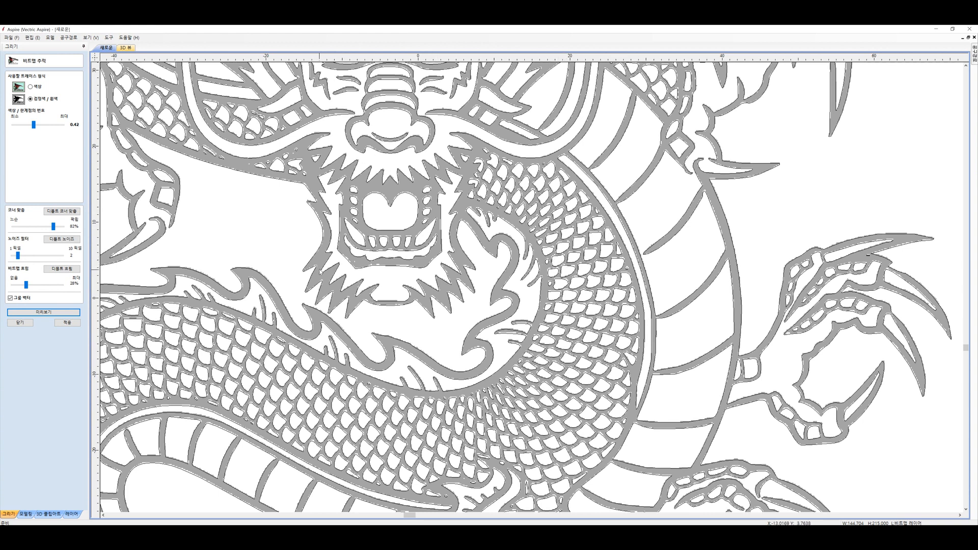
scroll(450, 196, up, 2)
scroll(448, 214, down, 1)
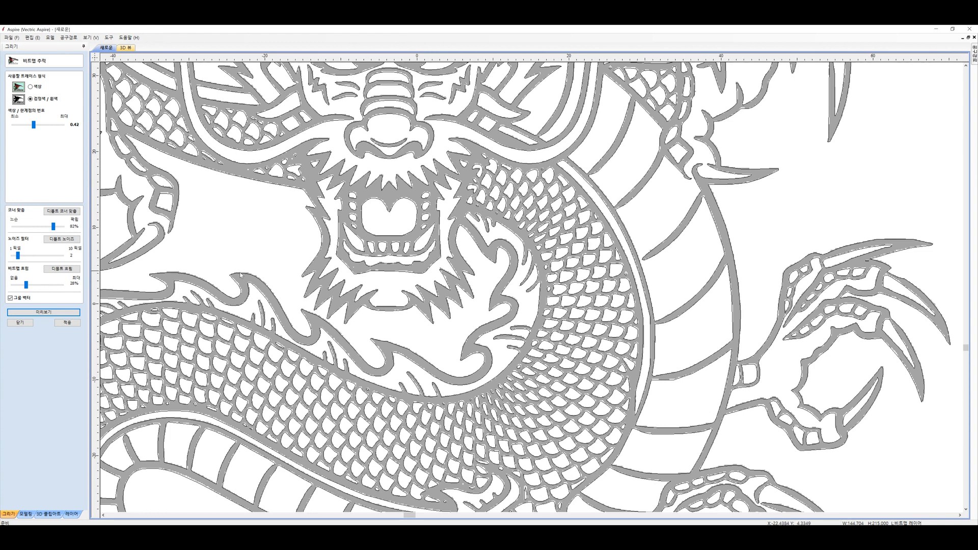
click(67, 322)
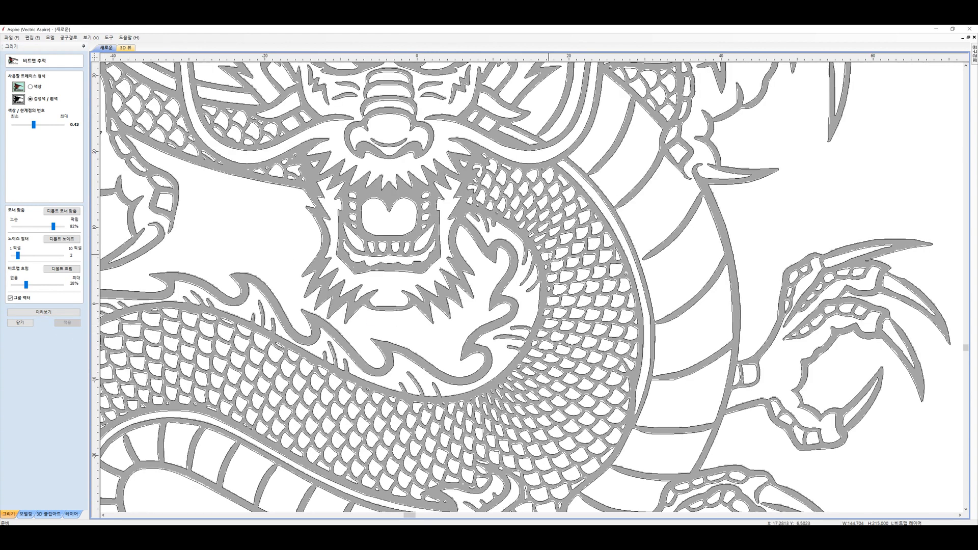
click(20, 323)
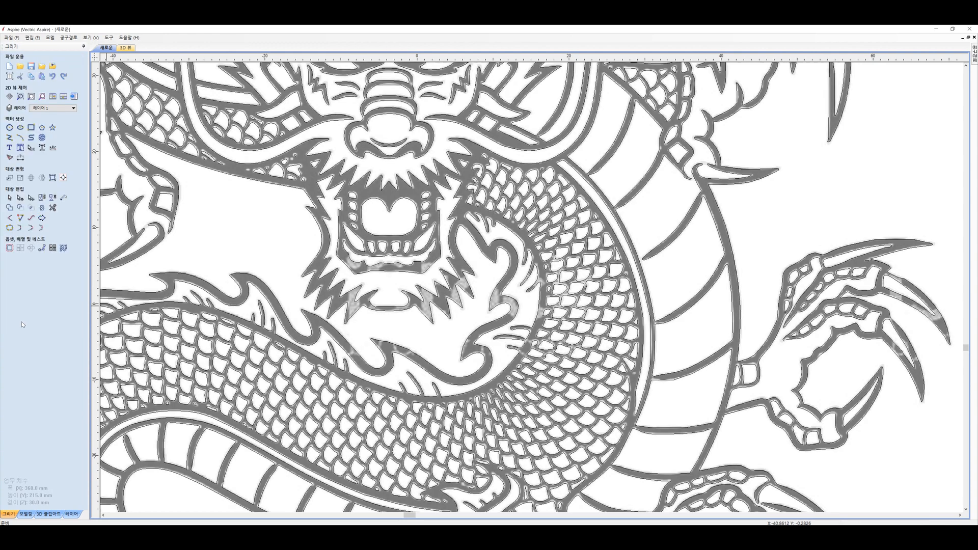
Select the source bitmap and the traced dragon vectors in turn to tell the two objects apart
scroll(489, 286, down, 2)
scroll(540, 278, up, 2)
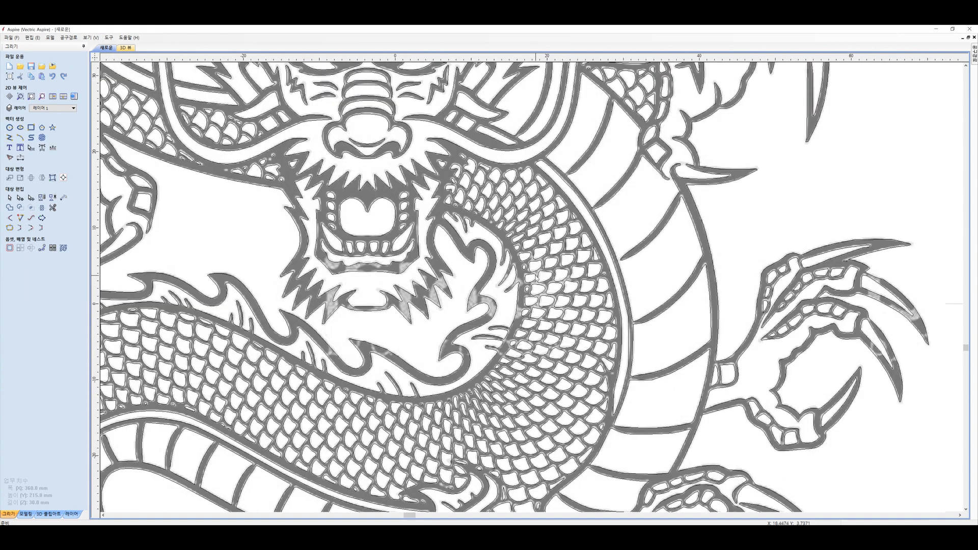
click(538, 271)
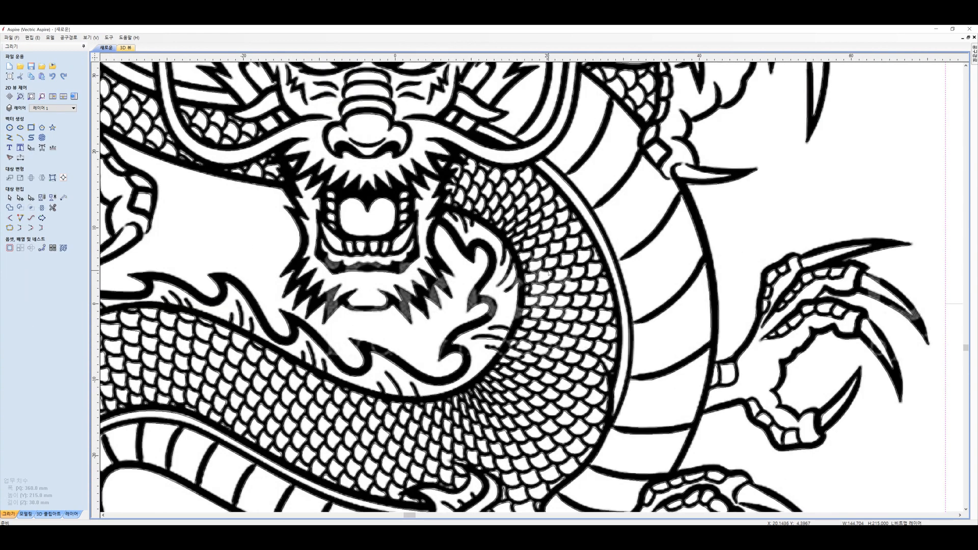
scroll(549, 273, down, 3)
click(684, 213)
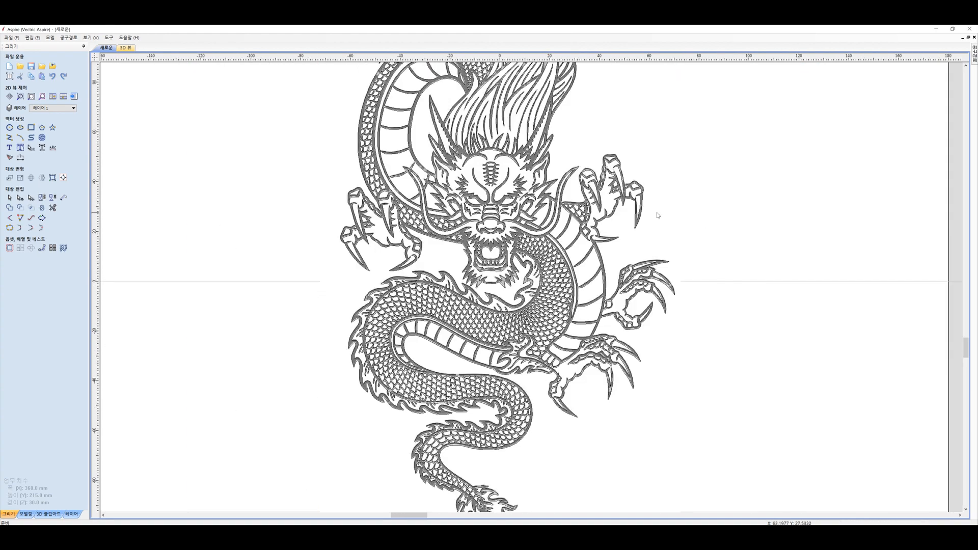
click(641, 213)
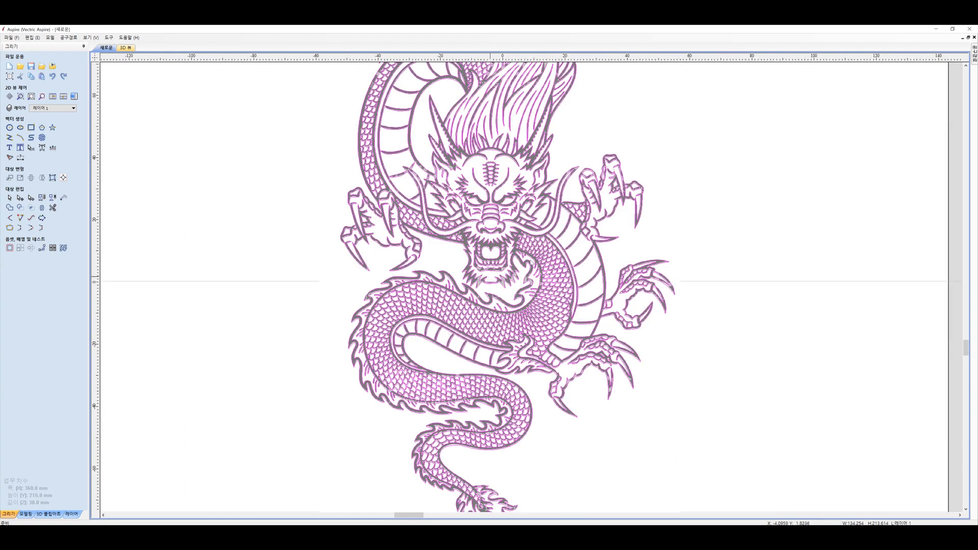
Examine how closely the traced vectors follow the dragon's scales, face and claws, up close and as a whole
scroll(556, 249, up, 5)
scroll(556, 249, up, 2)
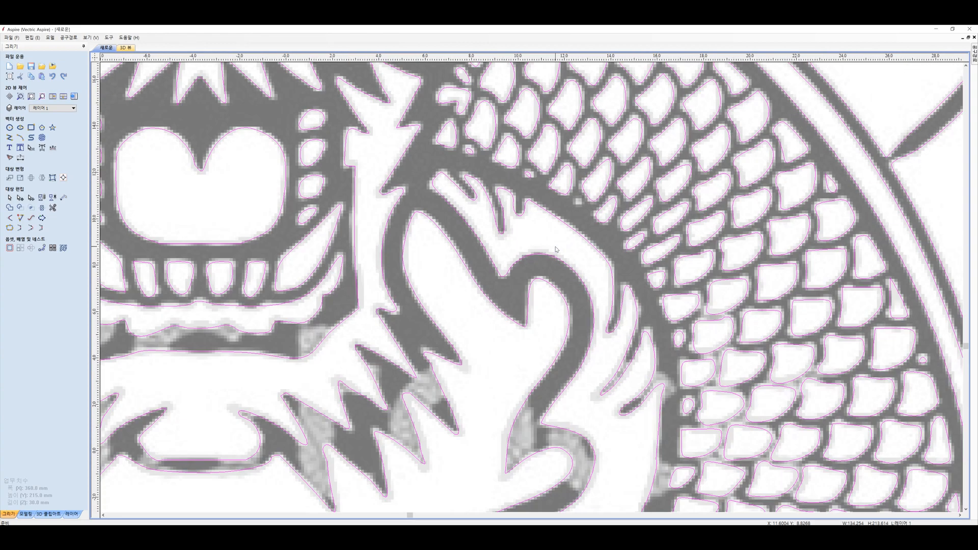
scroll(559, 251, down, 7)
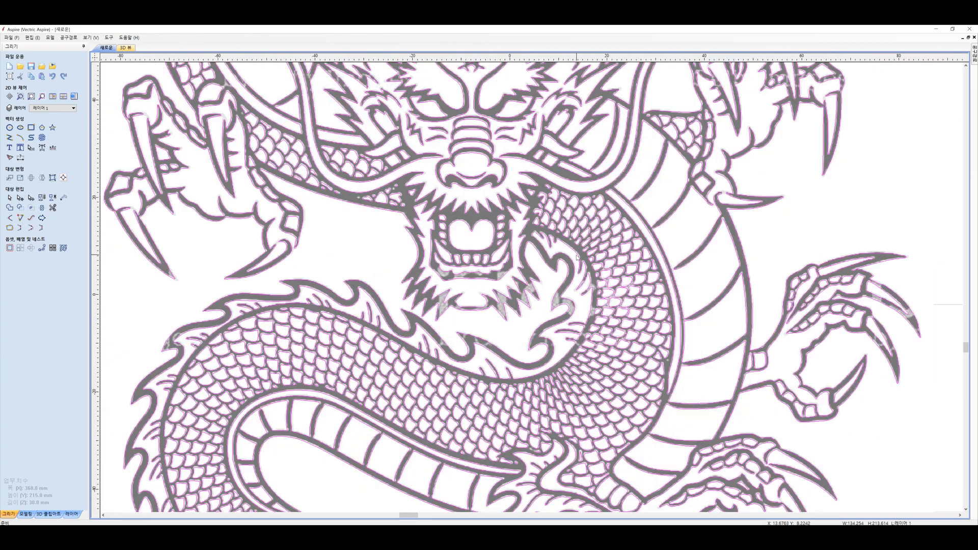
scroll(582, 257, up, 6)
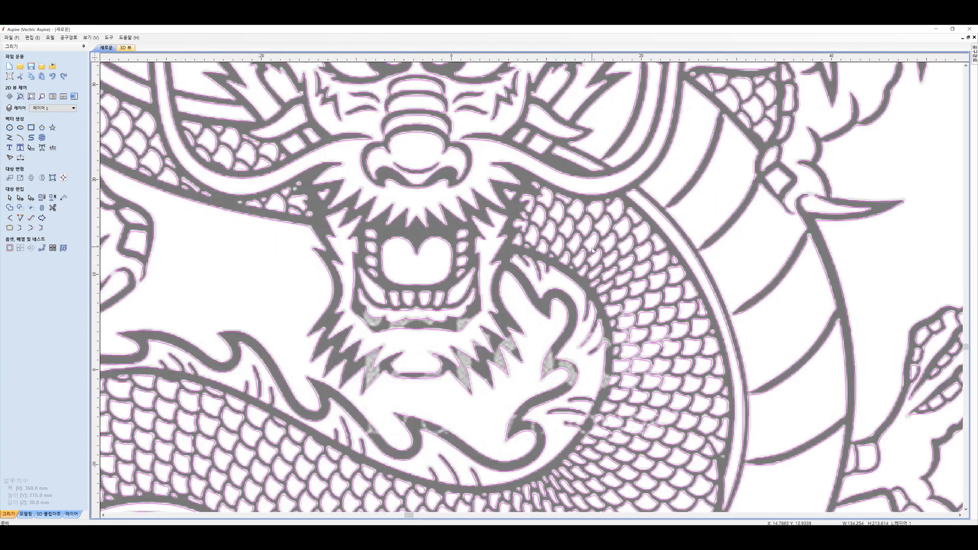
middle_drag(664, 315, 609, 180)
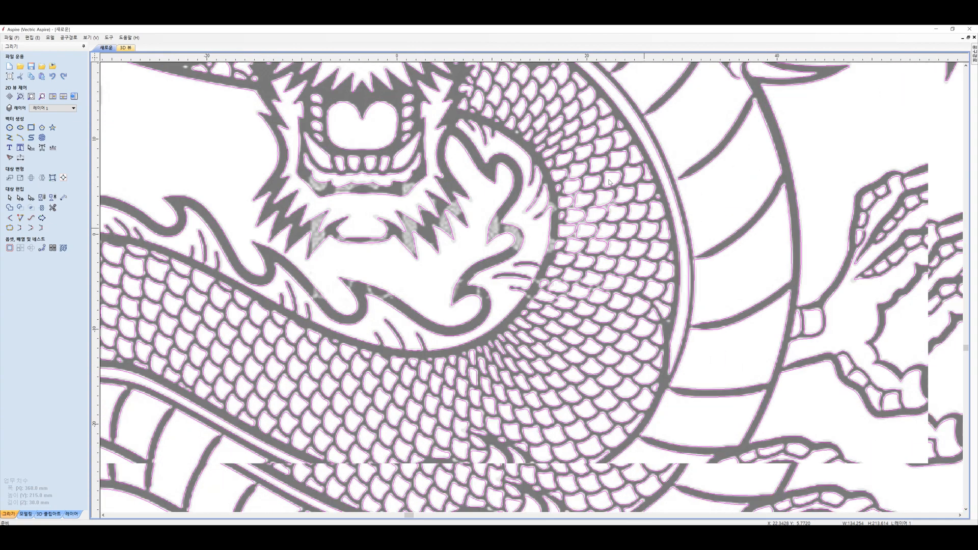
scroll(582, 251, down, 4)
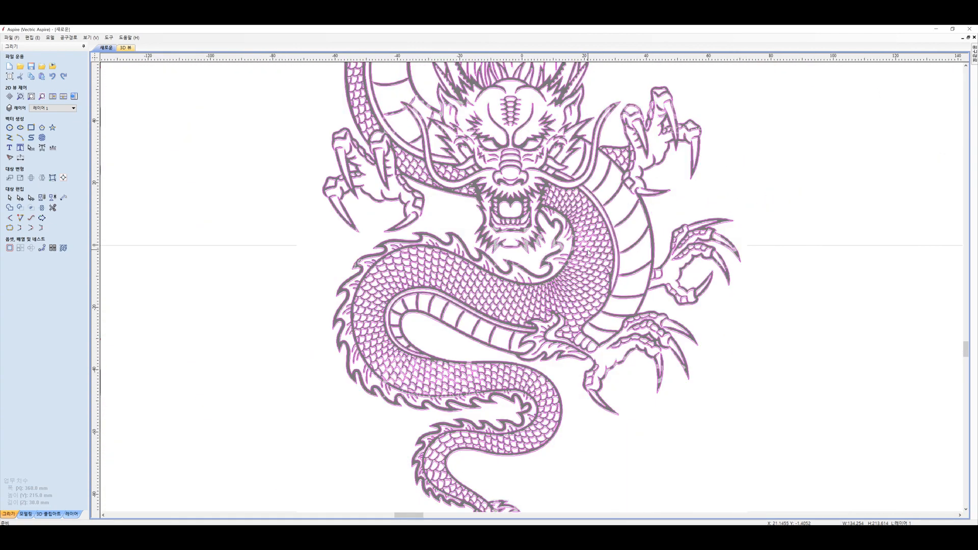
middle_drag(749, 273, 622, 340)
scroll(622, 340, down, 3)
middle_drag(684, 334, 608, 279)
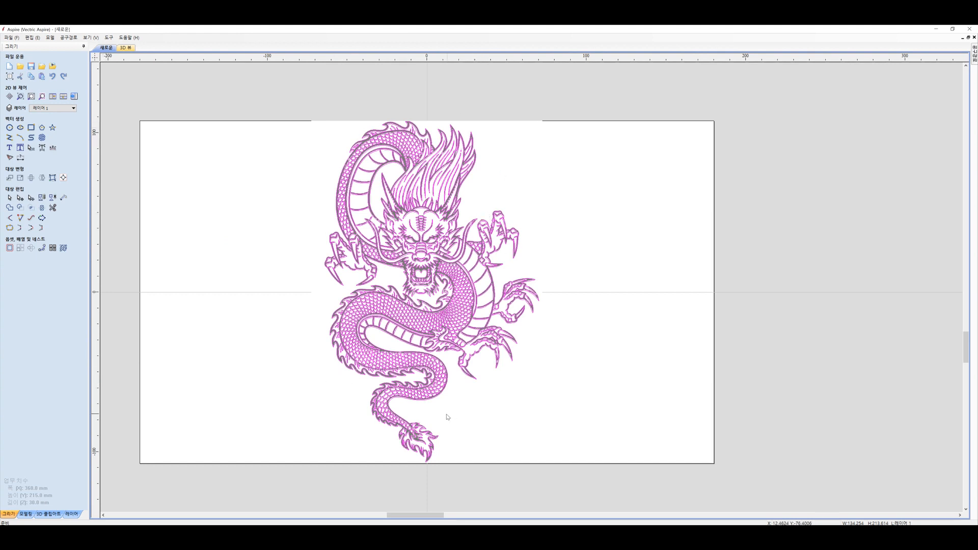
Select the dragon bitmap together with its traced vectors
click(421, 331)
drag(206, 87, 668, 500)
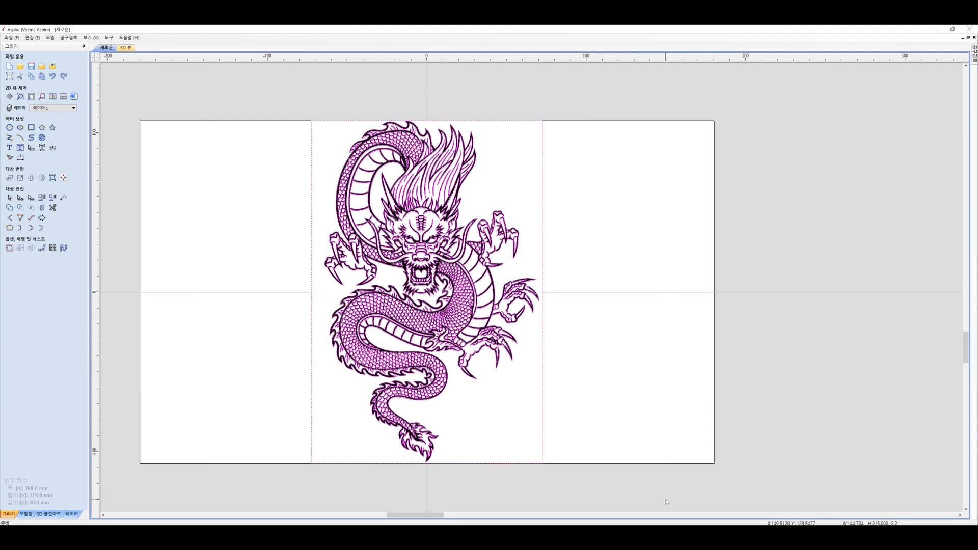
click(432, 336)
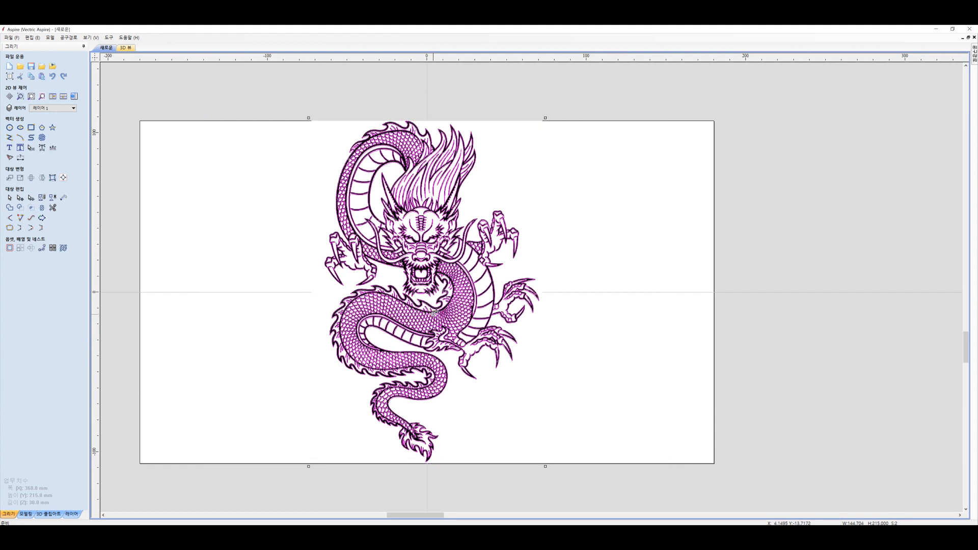
click(461, 227)
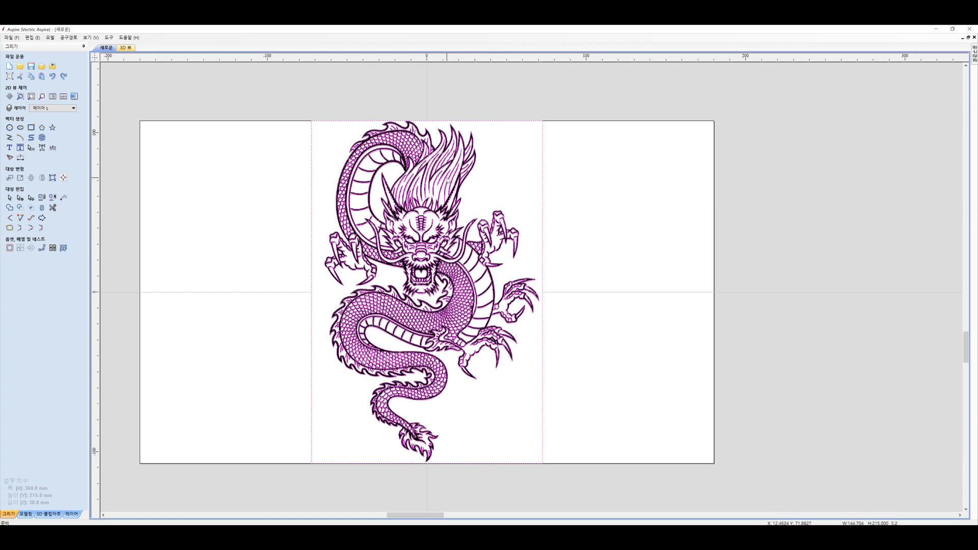
Clear the selection of the dragon bitmap and its traced vectors
scroll(433, 231, down, 1)
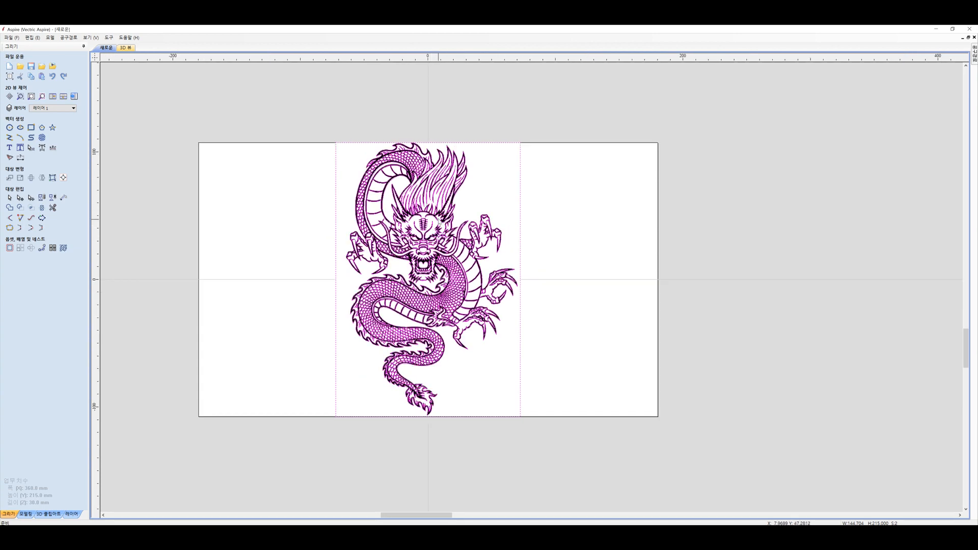
click(439, 213)
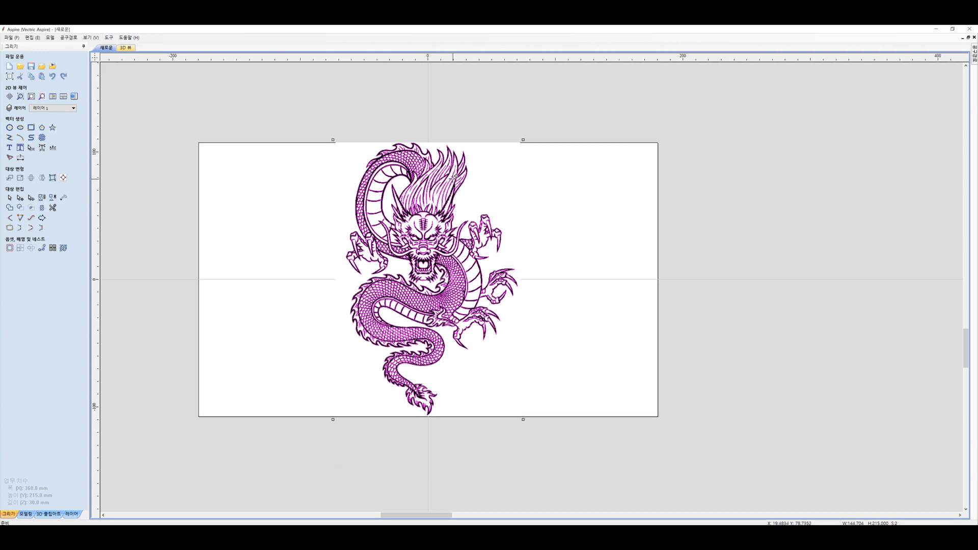
scroll(454, 179, up, 1)
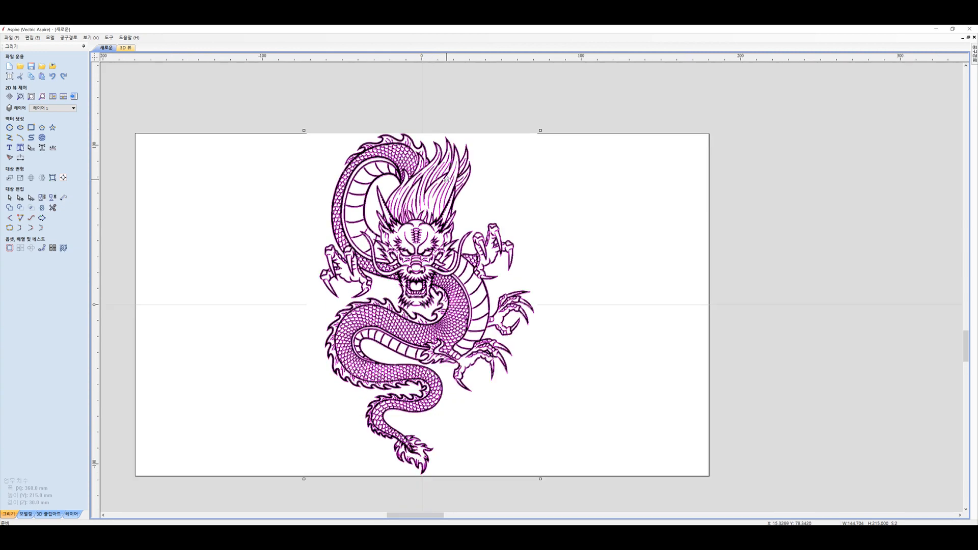
click(534, 212)
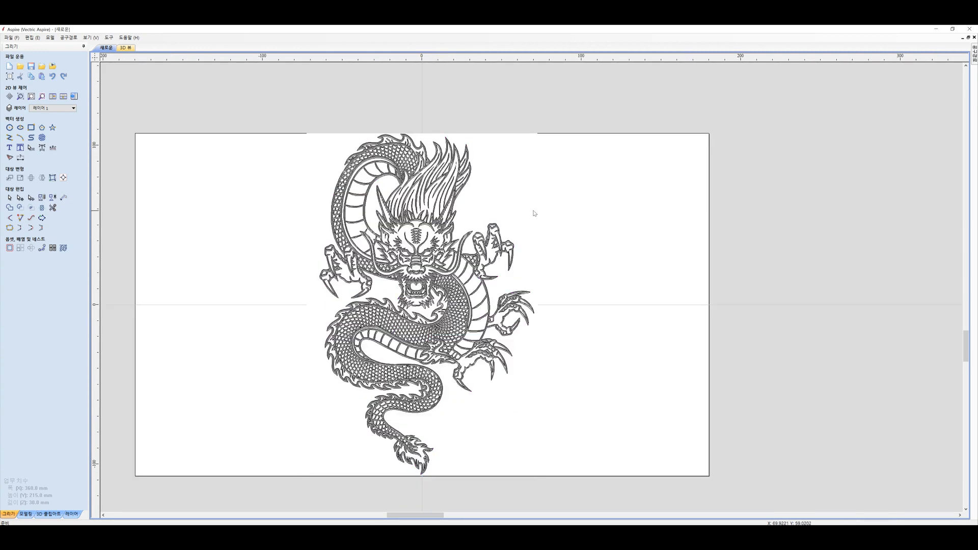
Select only the traced dragon vectors and nudge them rightward until they are clear of the source bitmap
scroll(476, 259, up, 2)
click(509, 258)
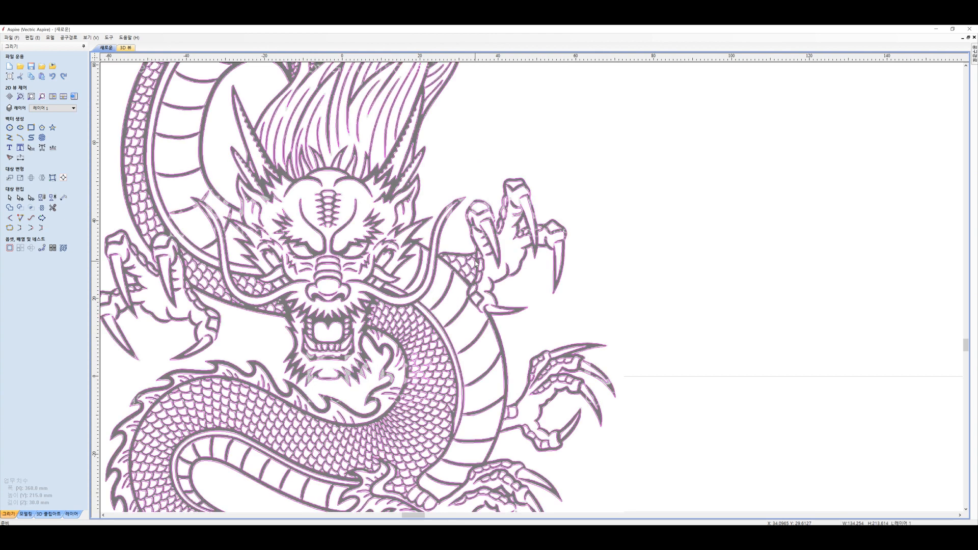
scroll(505, 259, down, 2)
click(501, 255)
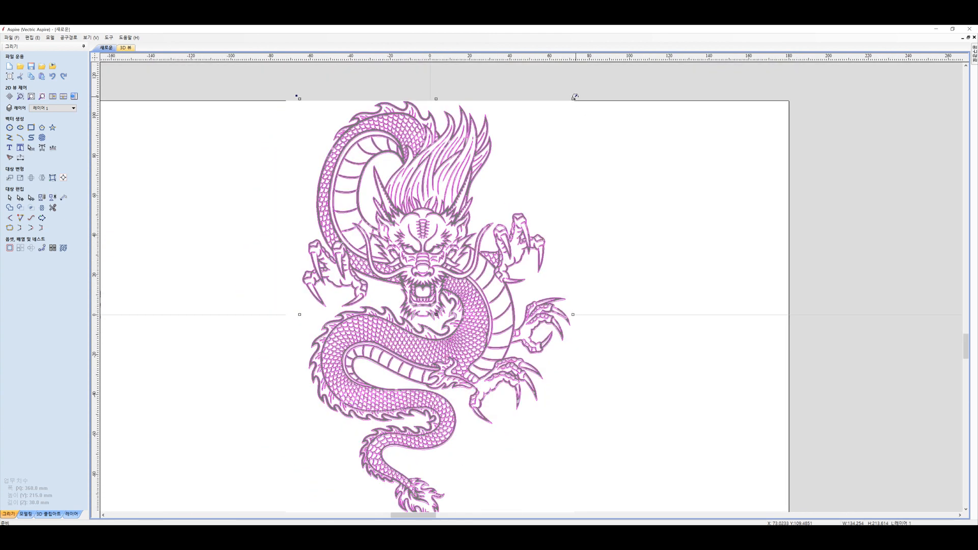
scroll(554, 263, down, 4)
key(Right)
key(Right)
key(Right)
key(Right)
key(Right)
key(Right)
key(Right)
key(Right)
key(Right)
key(Right)
key(Right)
key(Right)
key(Right)
key(Right)
key(Right)
key(Right)
key(Right)
Delete the source dragon bitmap from the job
scroll(560, 266, up, 2)
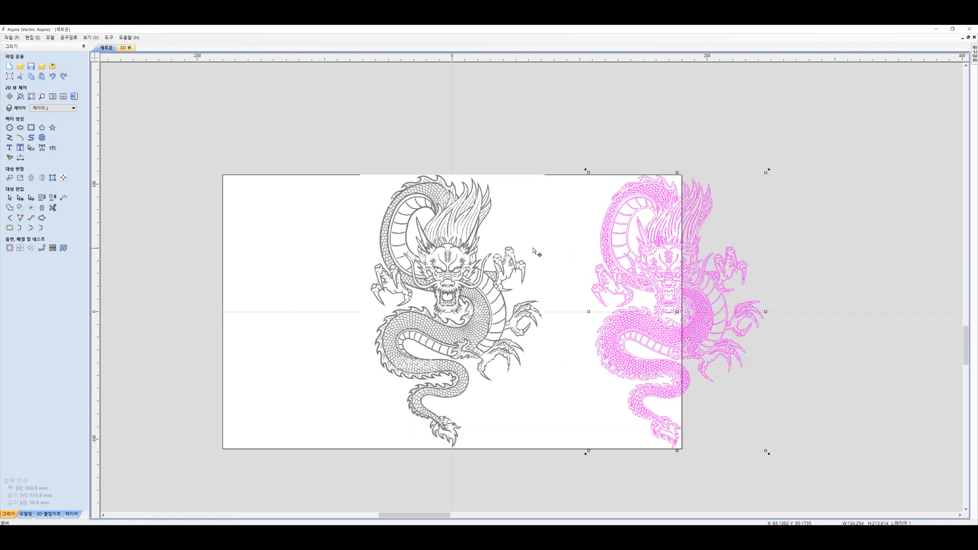
click(394, 287)
key(Delete)
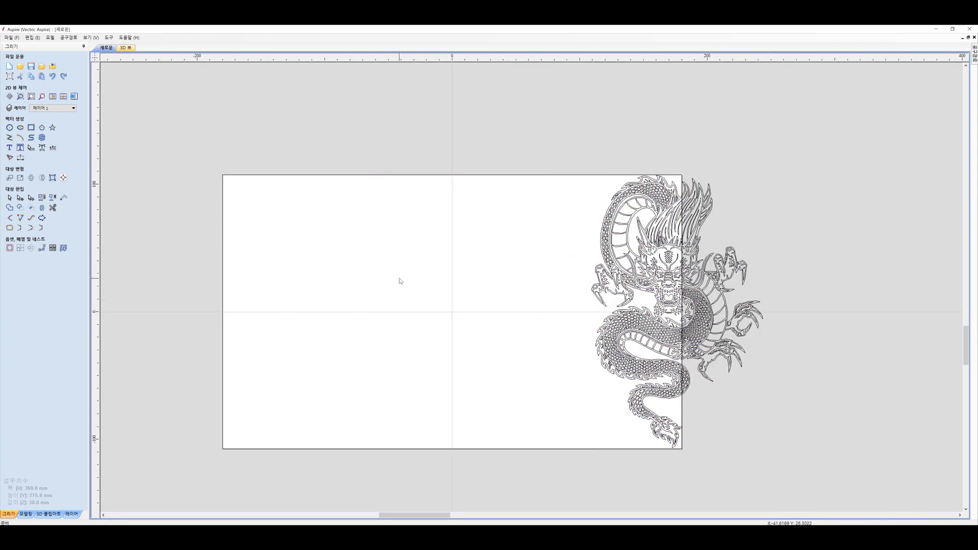
Select all the traced dragon vectors and nudge them leftward back inside the job area
scroll(486, 268, down, 2)
drag(567, 200, 614, 397)
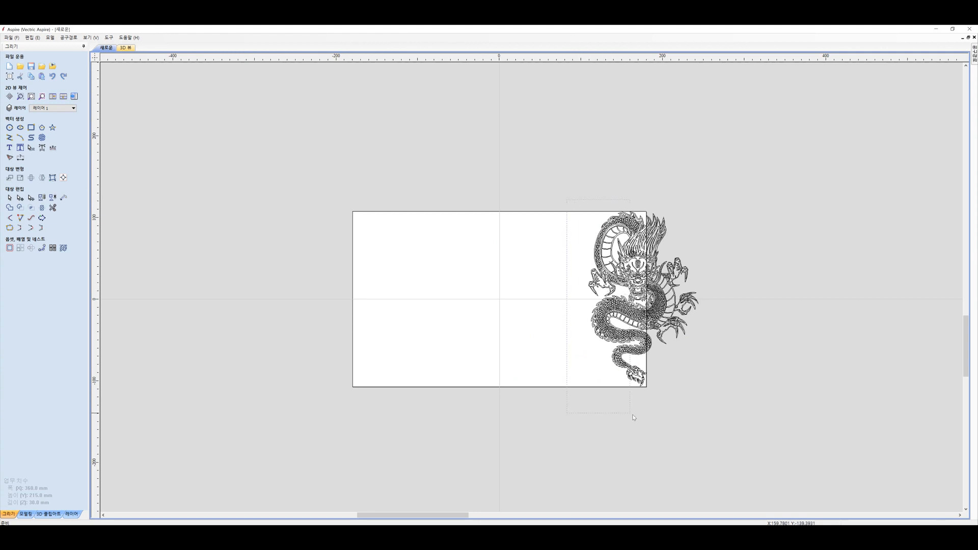
drag(720, 426, 720, 426)
key(Left)
key(Left)
key(Left)
key(Left)
key(Left)
key(Left)
key(Left)
key(Left)
key(Left)
key(Left)
key(Left)
key(Left)
key(Left)
key(Left)
key(Left)
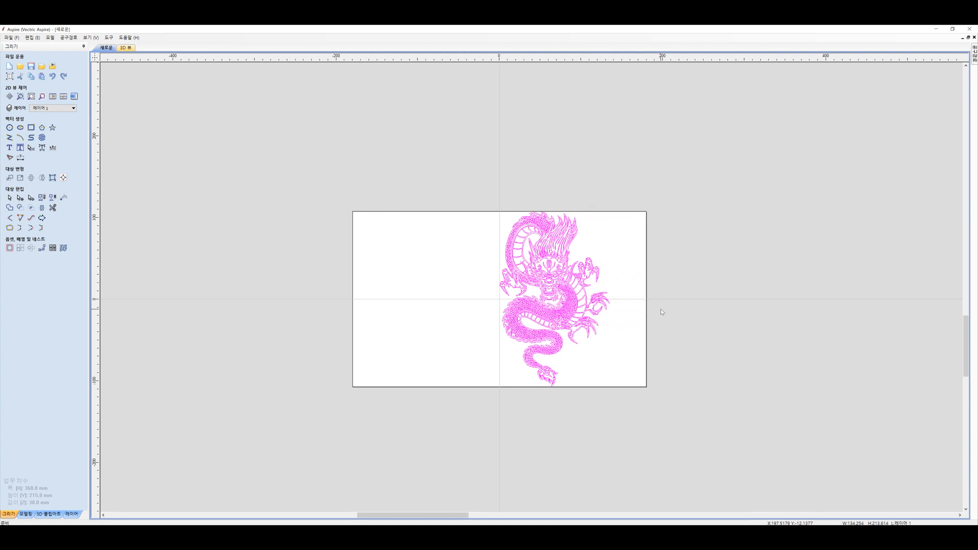
key(Left)
key(Left)
key(Left)
Rotate the dragon vectors 90° counterclockwise so the body lies along the job's long side with the head at the left
scroll(575, 351, up, 1)
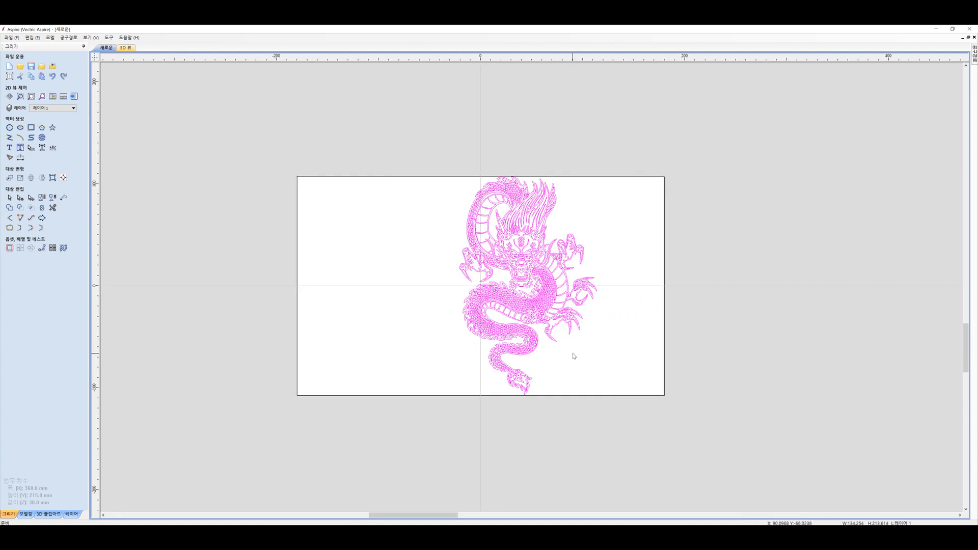
click(551, 296)
drag(601, 172, 430, 225)
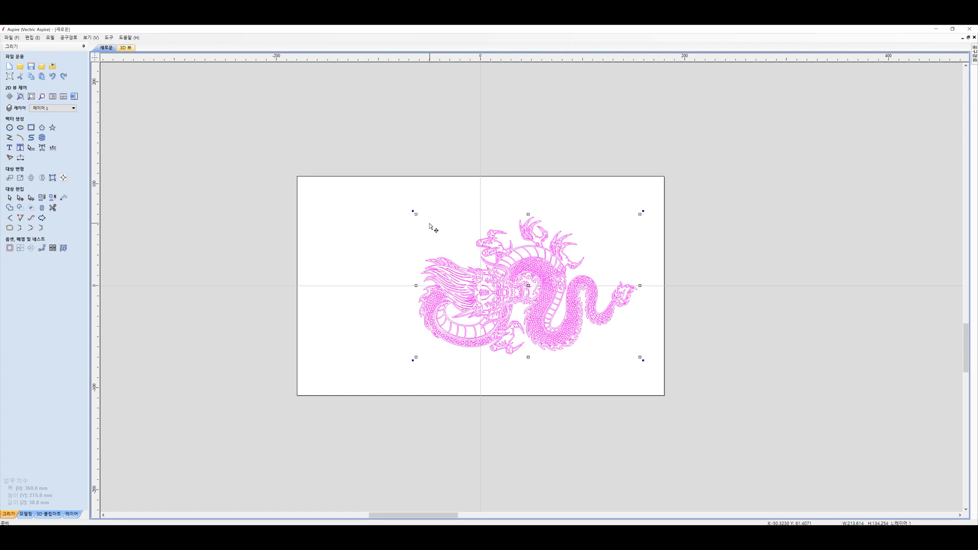
Align the dragon vectors to the center of the material both horizontally and vertically
click(64, 179)
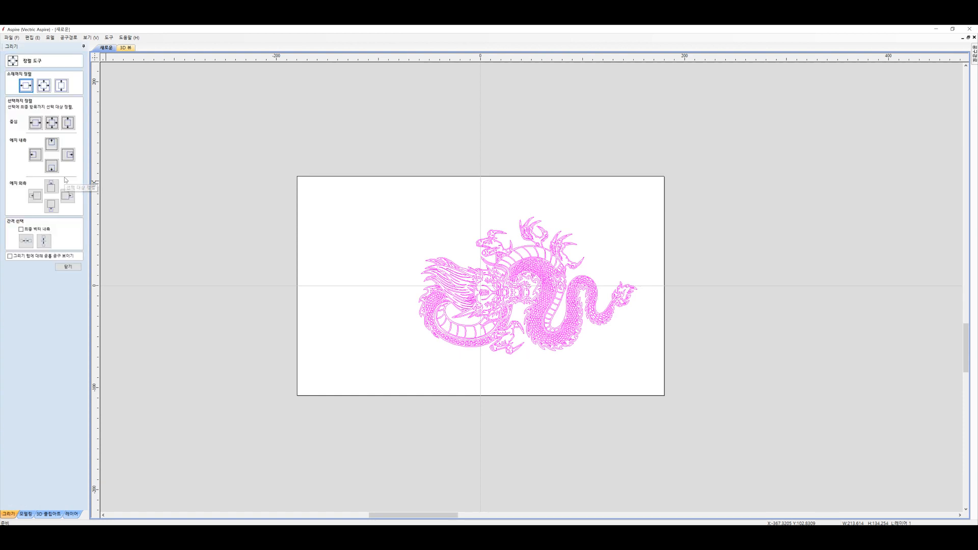
click(45, 86)
click(69, 267)
Nudge the dragon vectors slightly upward from the center of the job
click(488, 271)
key(Up)
key(Up)
key(Up)
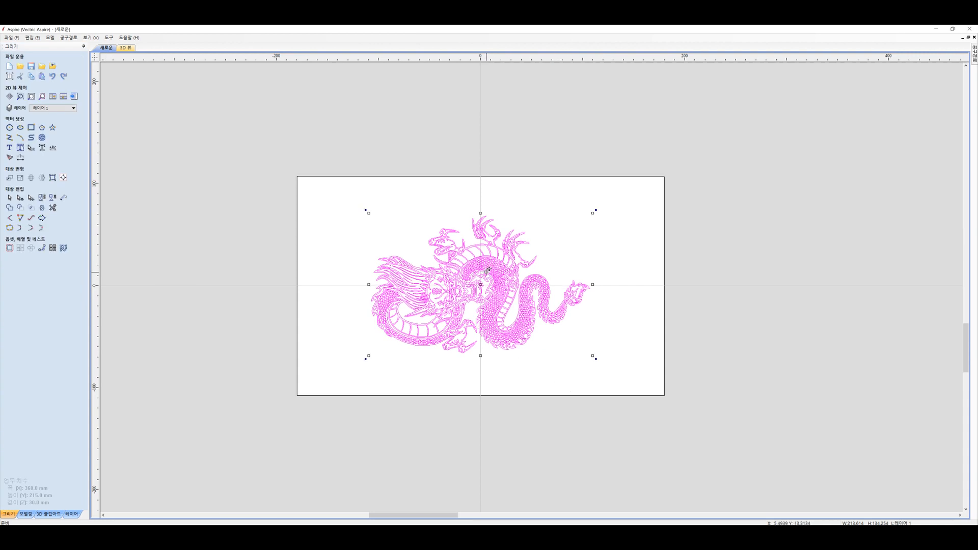
key(Up)
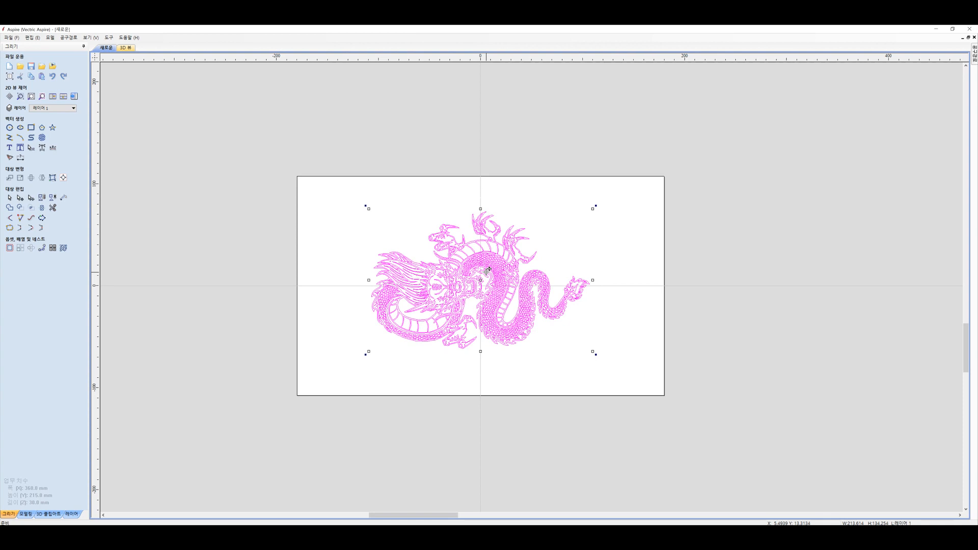
click(714, 262)
Start a V-Carve toolpath for the dragon and assign a new V-bit with 13 mm diameter, 90° angle and 0.5 mm pass depth
mouse_move(976, 60)
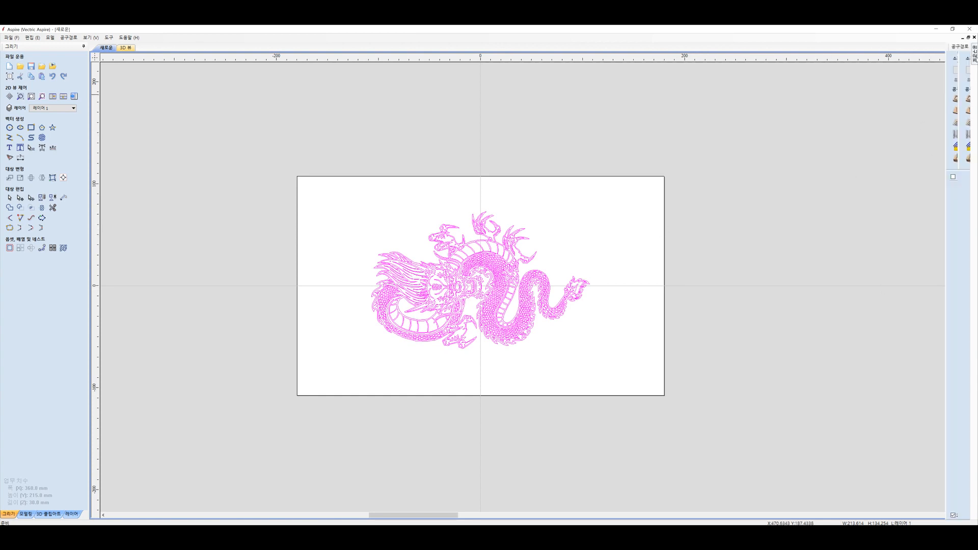
click(966, 46)
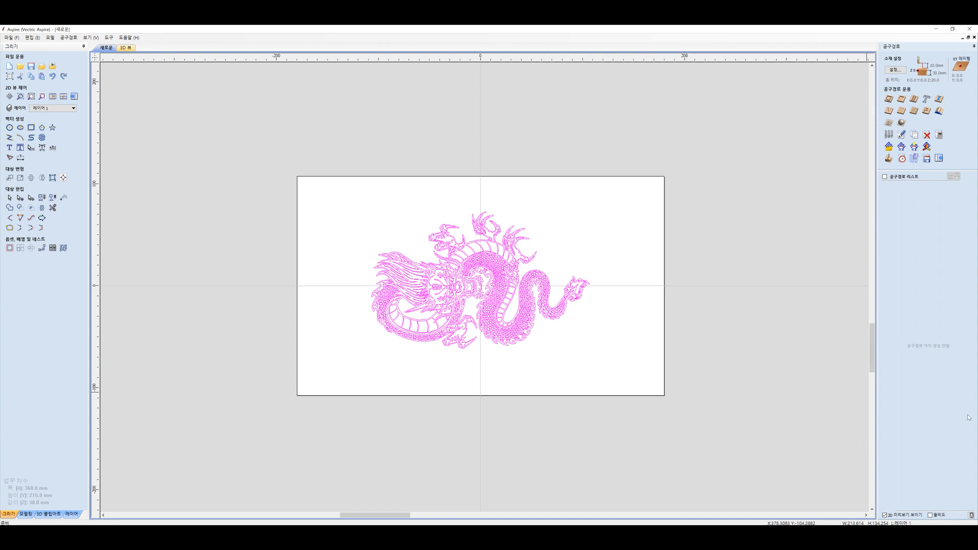
click(889, 112)
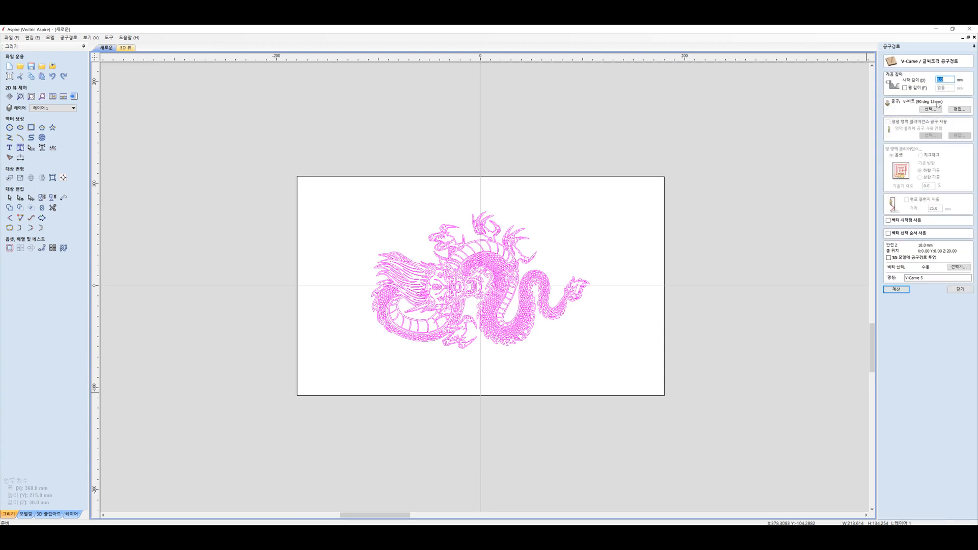
click(930, 109)
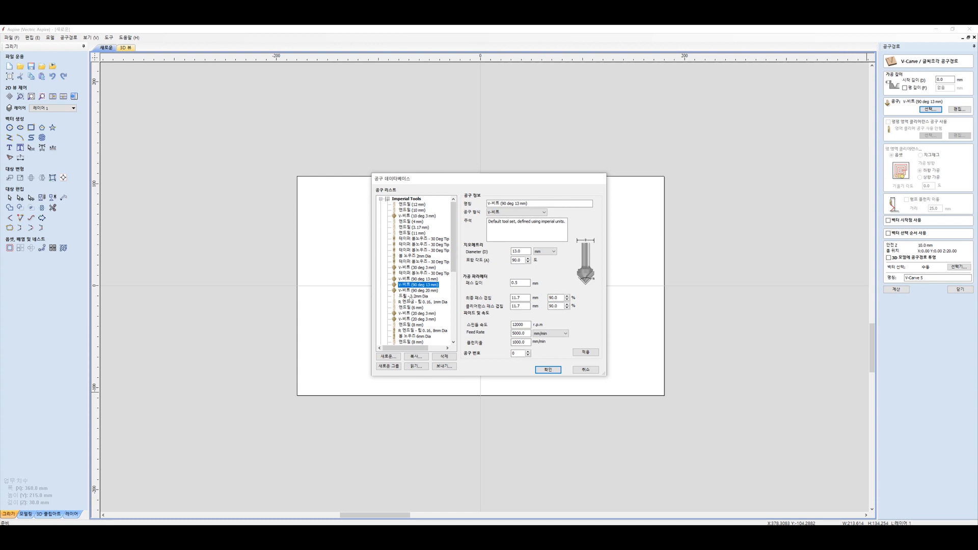
click(387, 357)
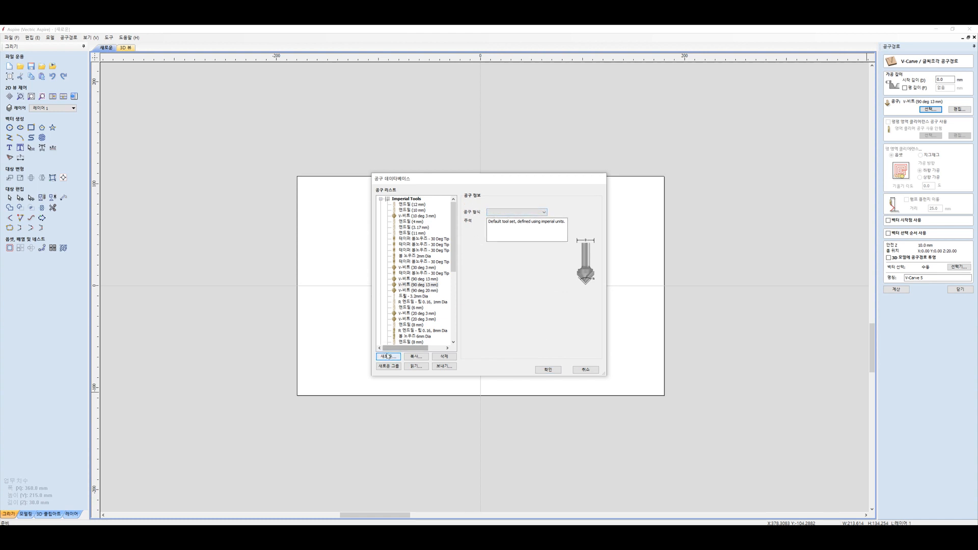
click(505, 212)
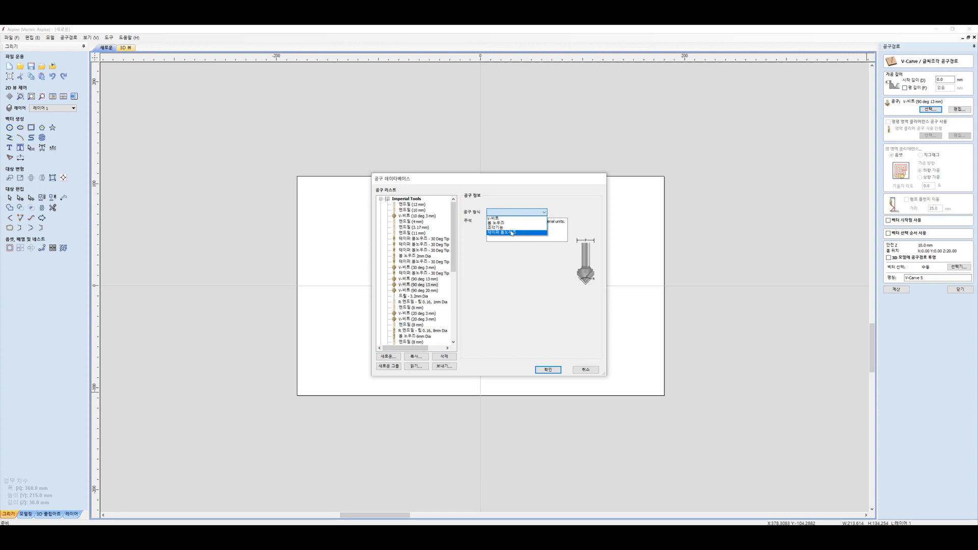
click(498, 219)
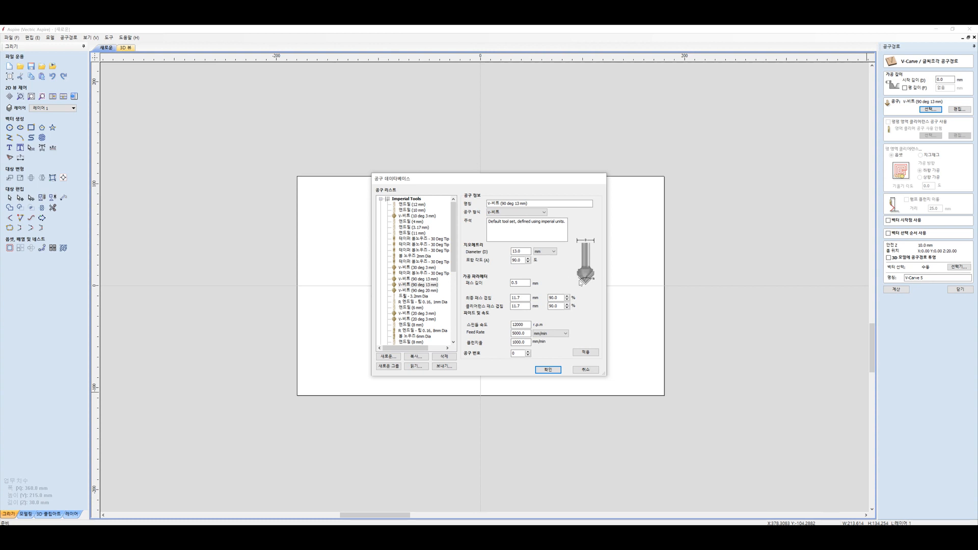
click(525, 284)
click(591, 353)
click(548, 369)
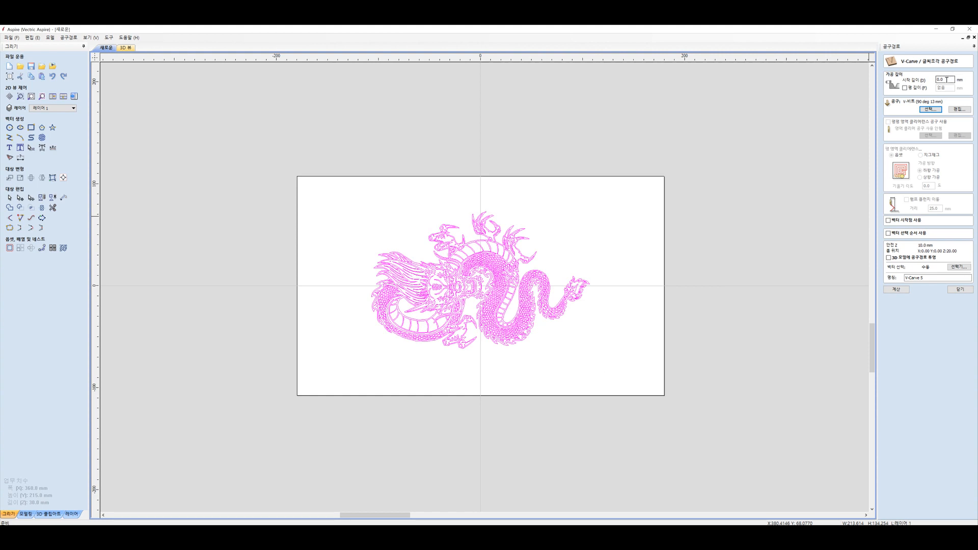
Set the V-Carve start depth to 0 and calculate the toolpath under the name V-Carve 5
drag(946, 79, 929, 81)
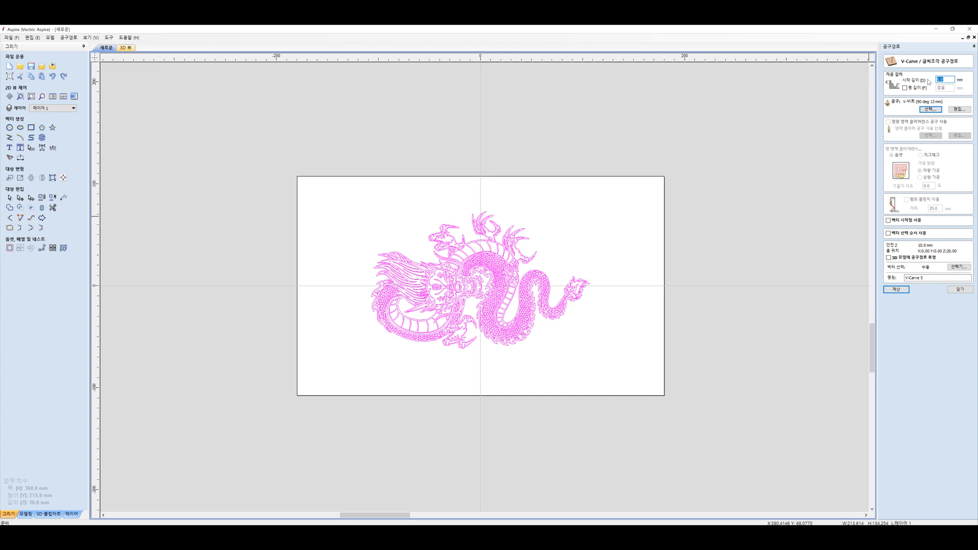
text(0)
click(920, 278)
click(896, 288)
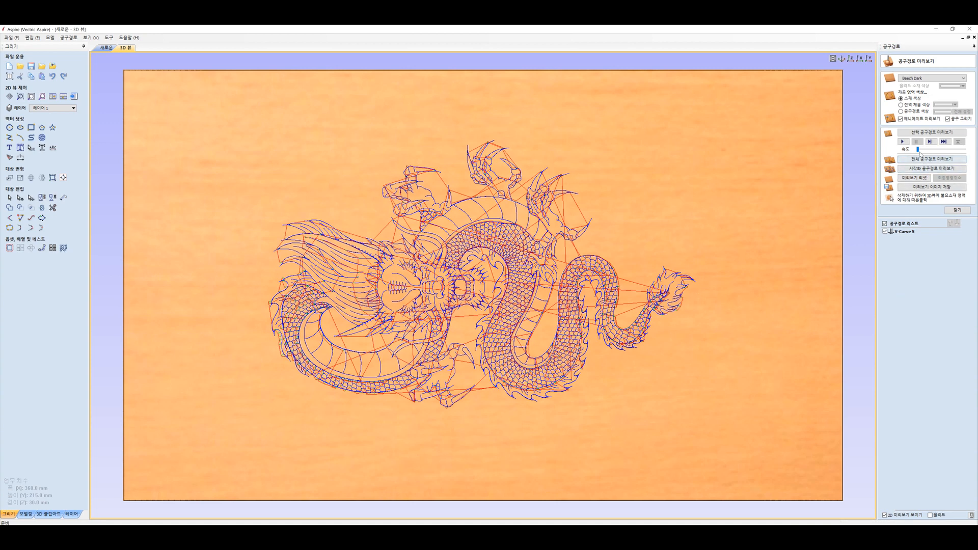
Simulate the visible V-Carve toolpath on the material at the slowest preview speed
mouse_move(920, 152)
mouse_down()
mouse_move(952, 152)
mouse_move(918, 152)
mouse_up()
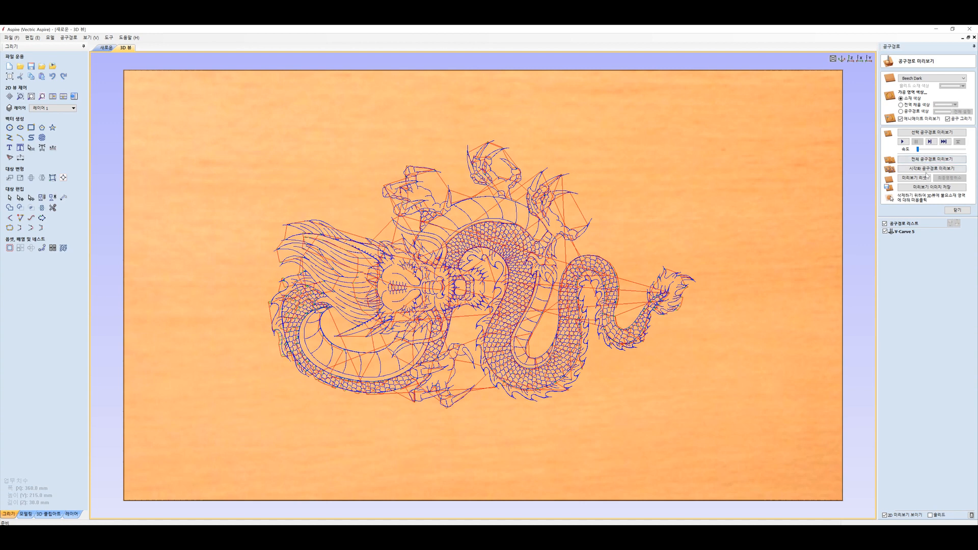
click(932, 172)
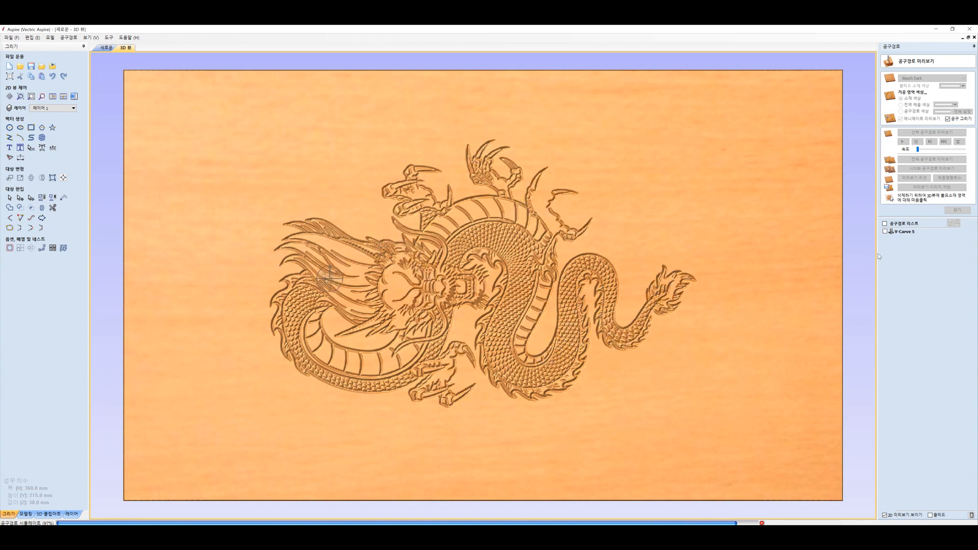
Examine the carved dragon's scales, face and claws from several angles and distances, and close the toolpath preview
drag(809, 310, 598, 396)
drag(570, 222, 560, 280)
scroll(531, 315, up, 2)
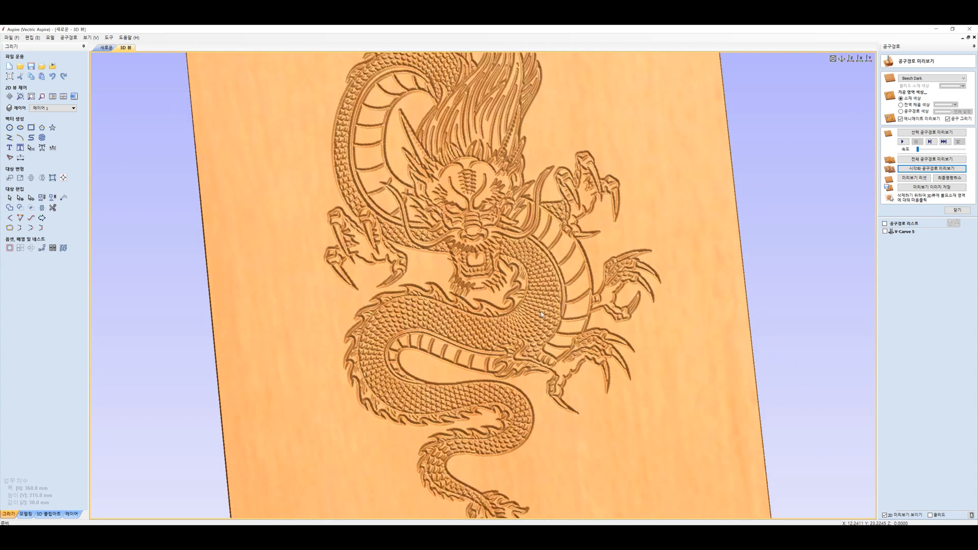
scroll(484, 335, up, 1)
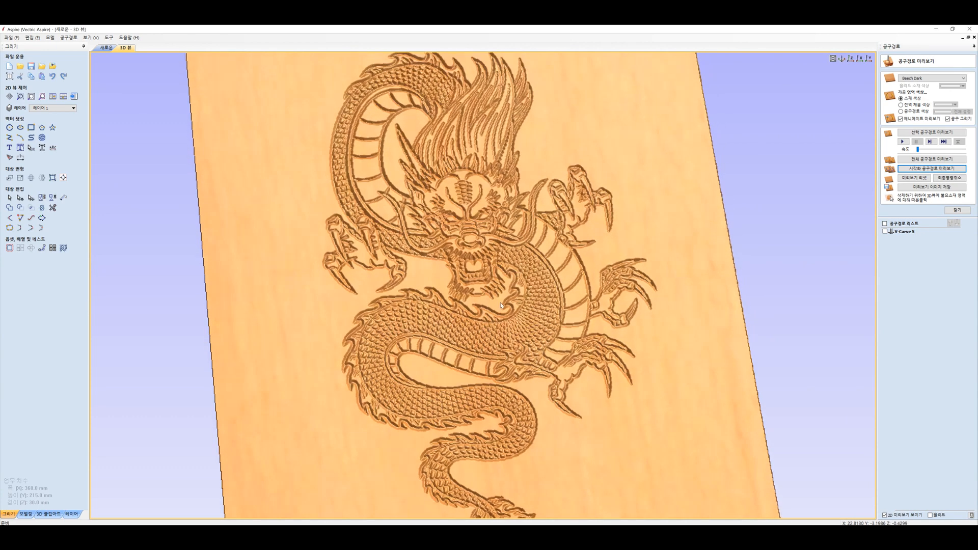
scroll(452, 338, up, 1)
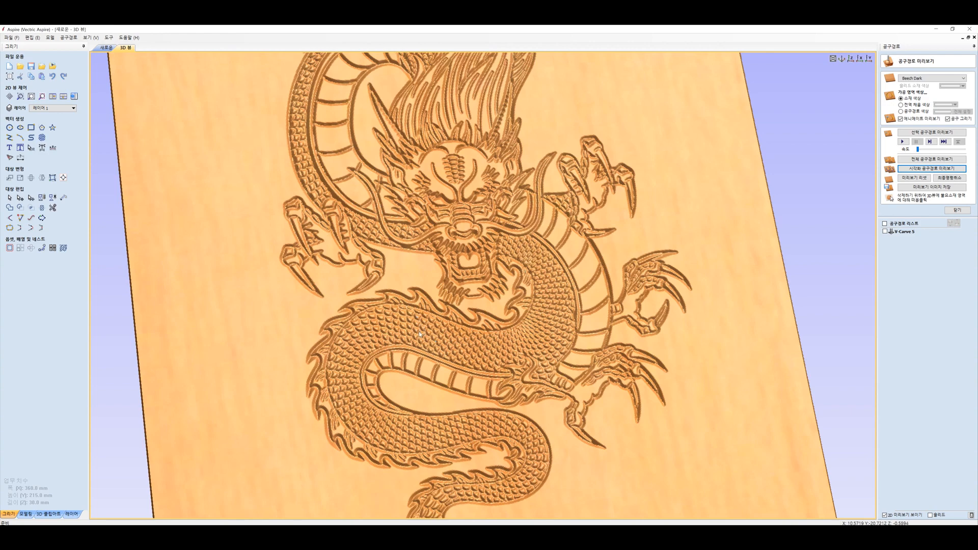
drag(436, 334, 548, 301)
scroll(549, 301, down, 4)
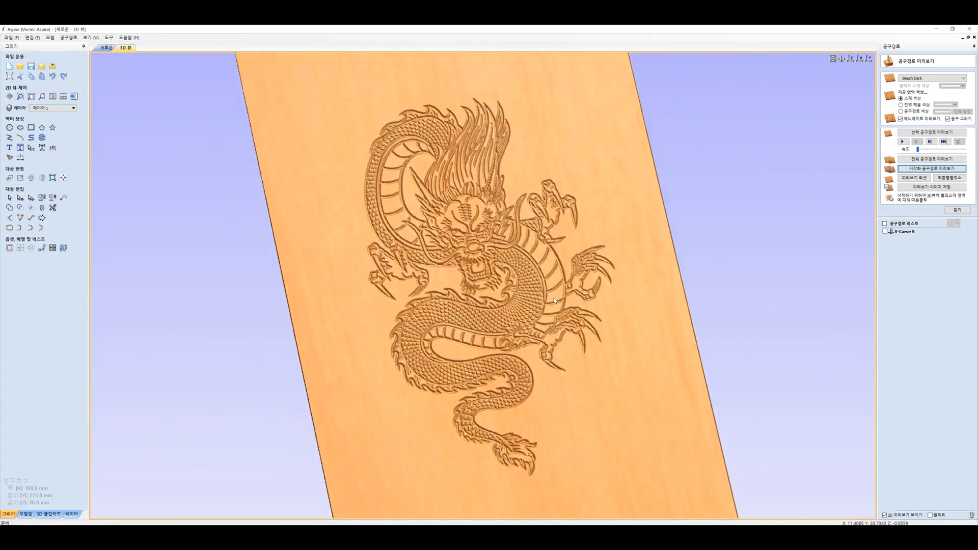
drag(619, 304, 553, 255)
drag(541, 201, 577, 194)
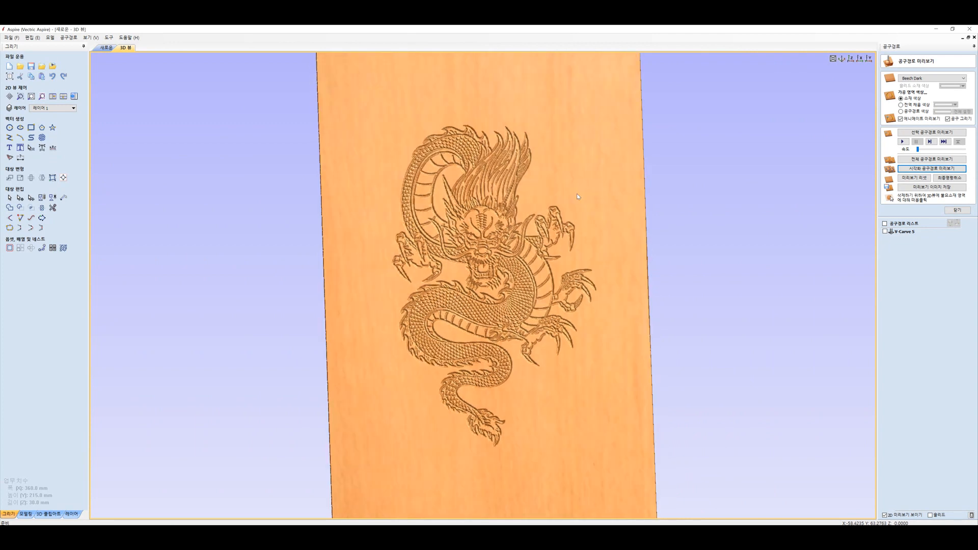
click(957, 209)
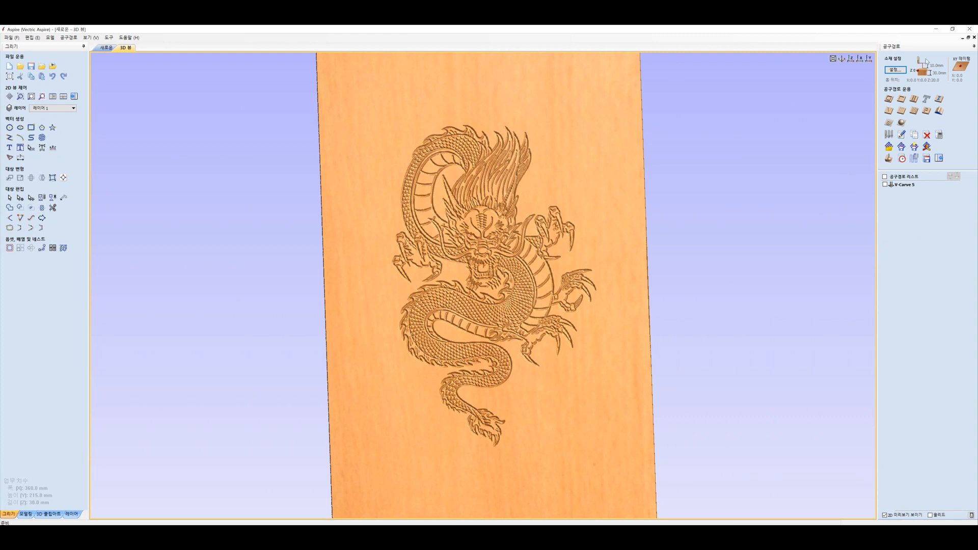
Set the clearance gap (Z1) above the material to 5 mm in the material setup
click(895, 70)
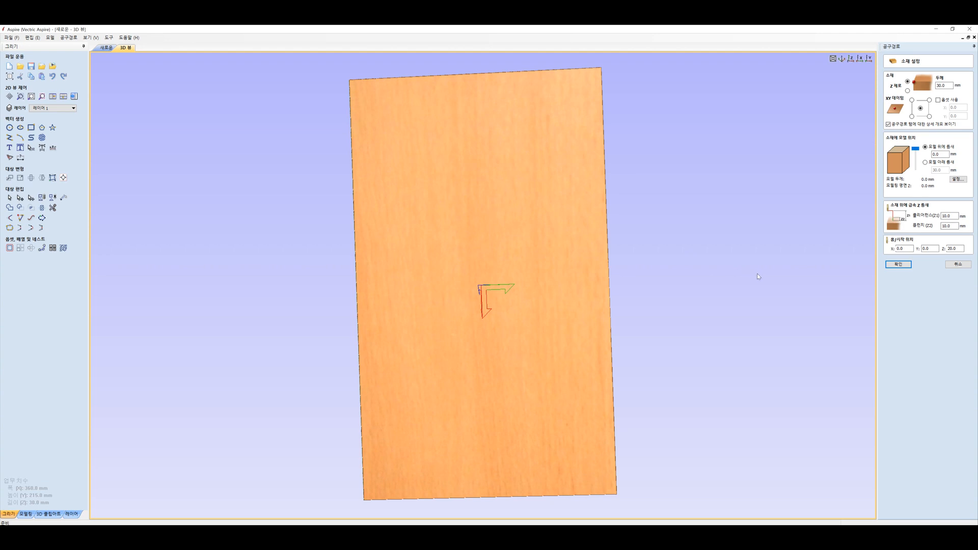
double_click(947, 216)
text(5)
click(901, 264)
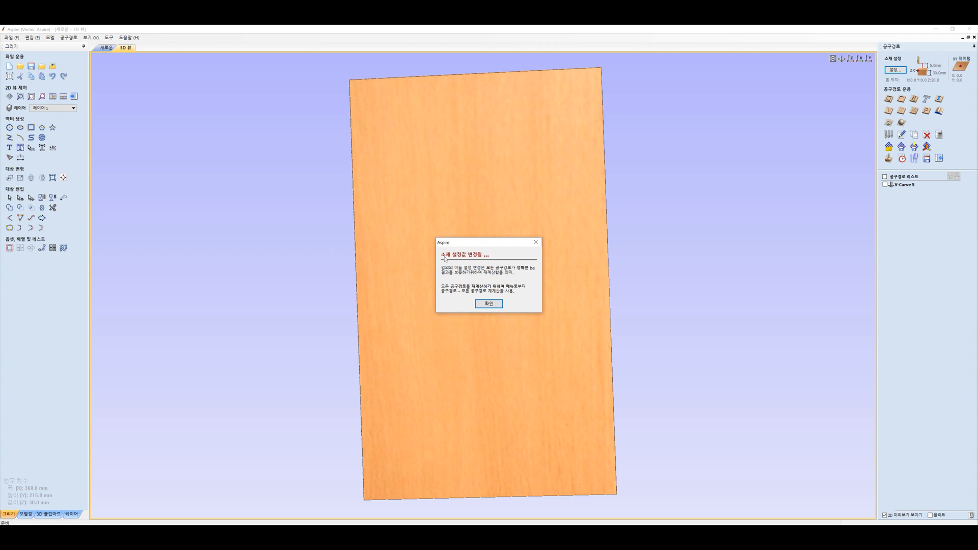
Acknowledge the material setup change, recalculate the V-Carve 5 toolpath with its existing settings, and close the toolpath preview
click(488, 303)
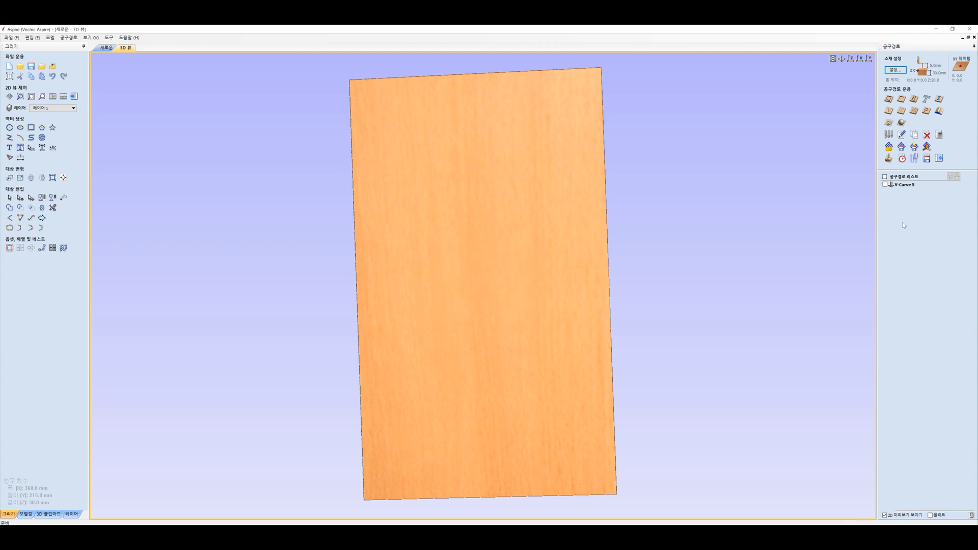
double_click(901, 184)
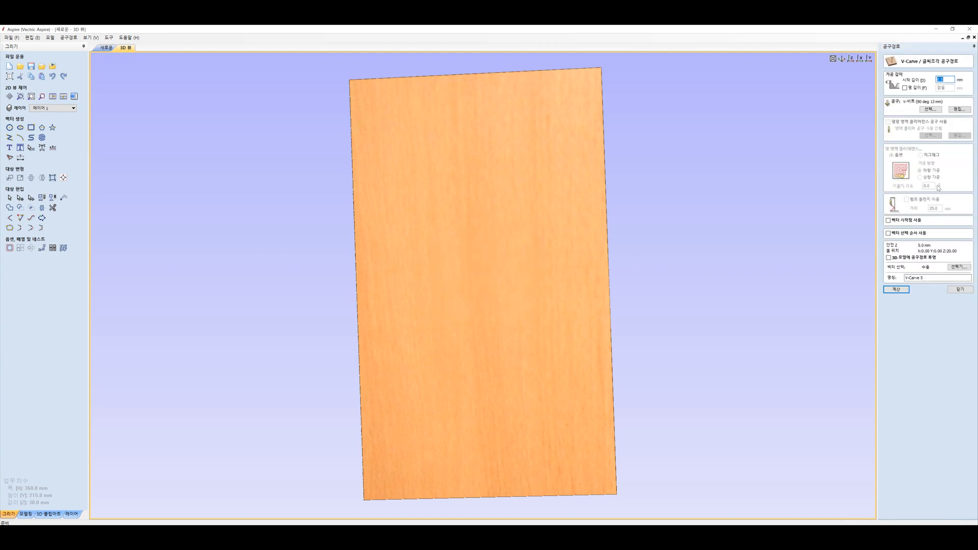
click(896, 289)
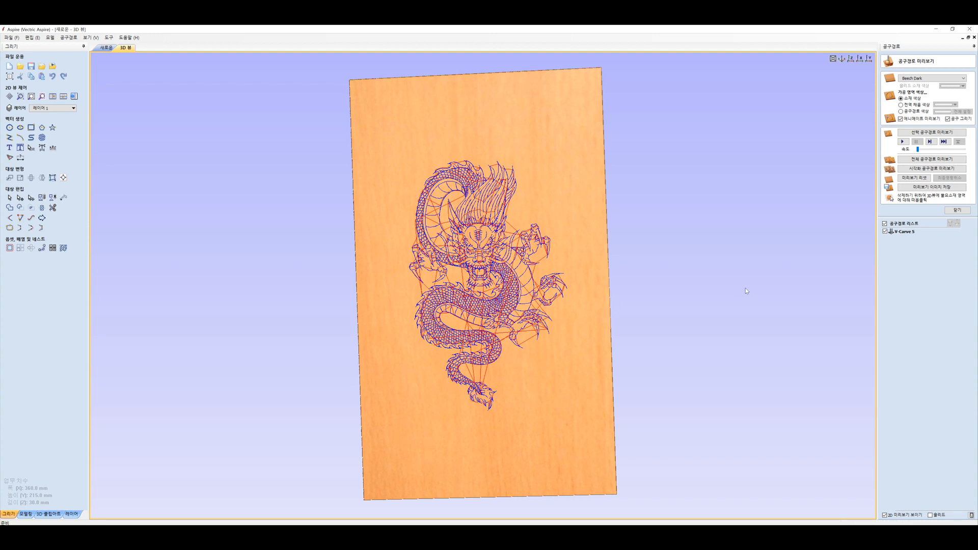
click(956, 211)
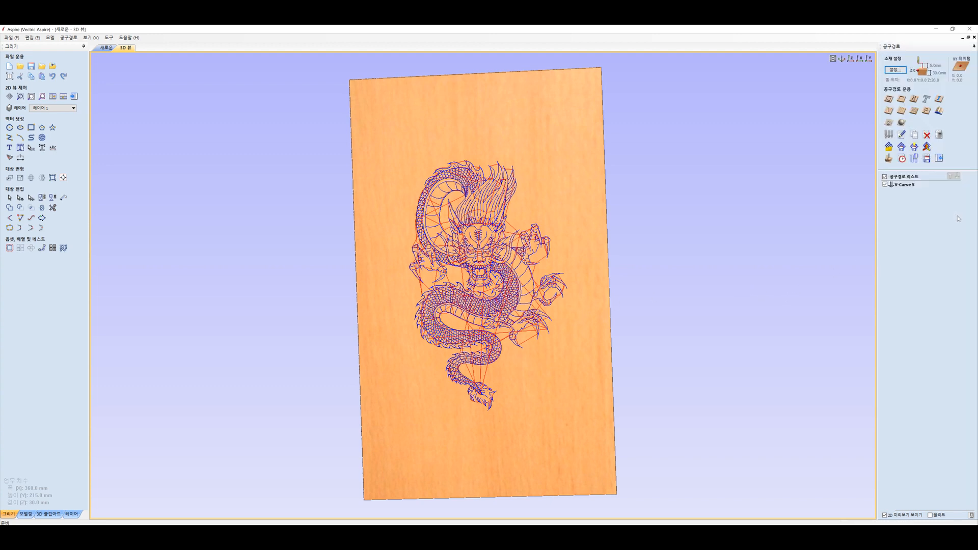
Save the V-Carve 5 toolpath as a file on the USB drive using the Mach2/3 Arcs (mm) (*.txt) post processor
click(927, 162)
click(930, 203)
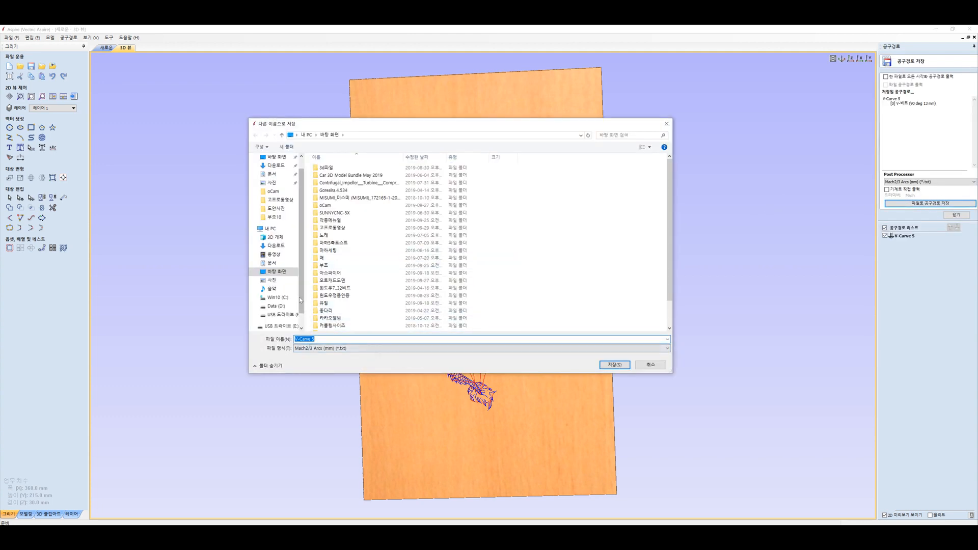
click(280, 315)
double_click(324, 220)
click(503, 281)
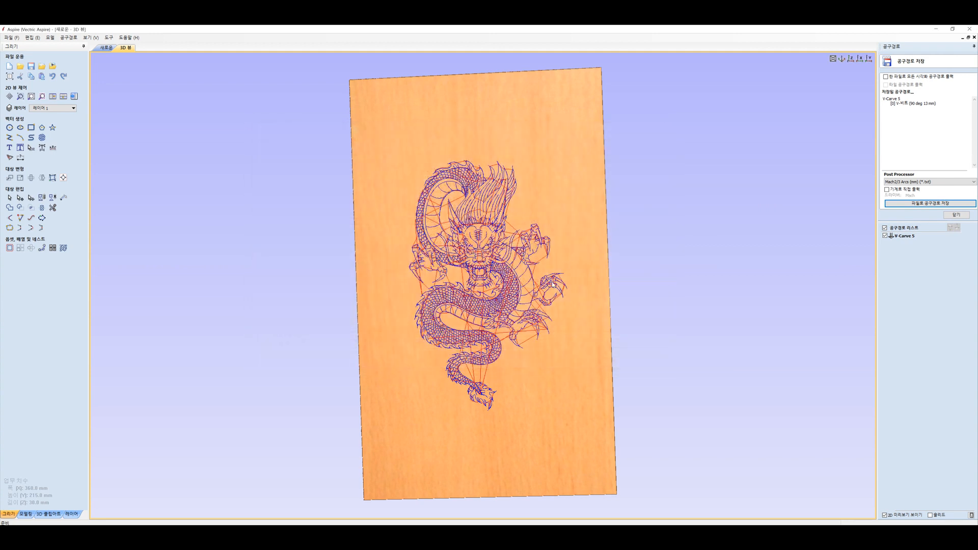